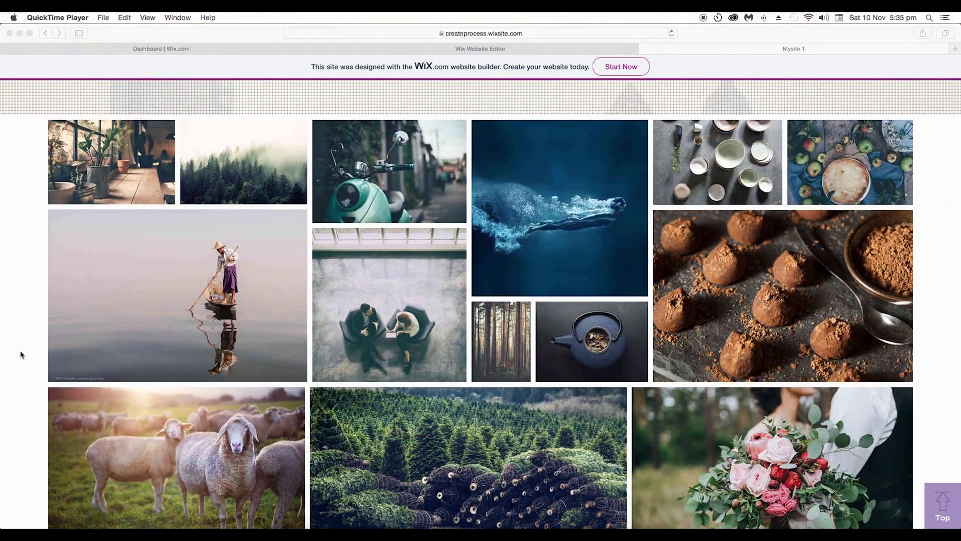
pyautogui.scroll(3, 240, 257)
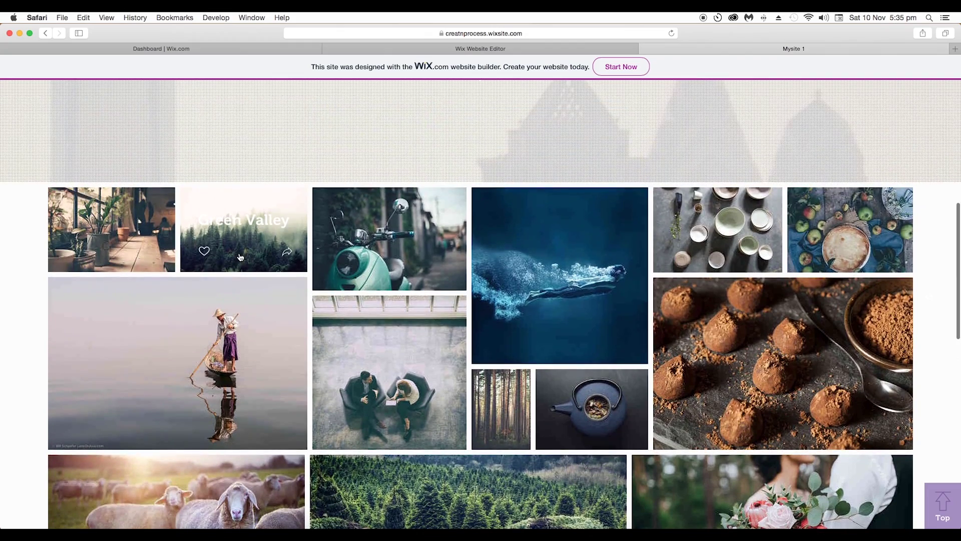
# On the live site, open the forest and boat images' sub galleries, returning Home after each.
pyautogui.click(262, 236)
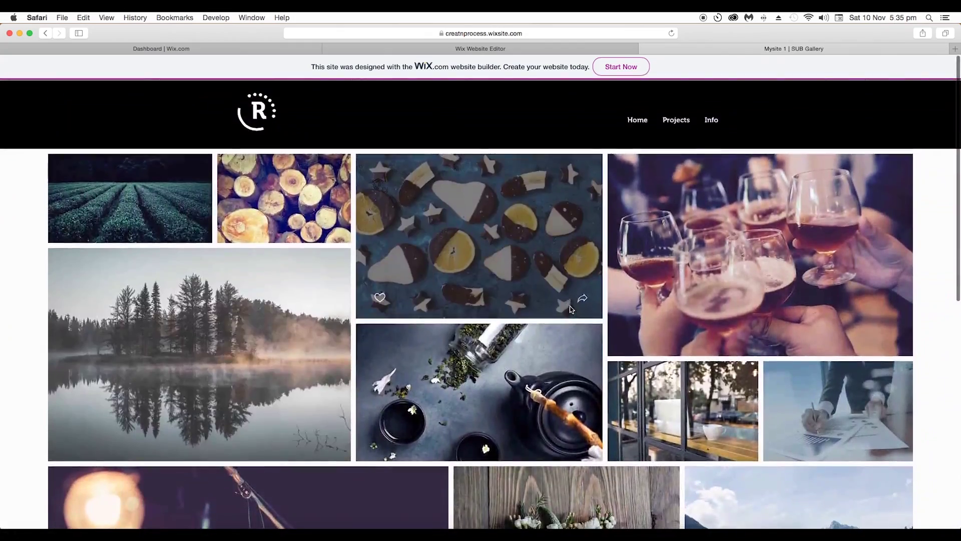
pyautogui.scroll(-5, 571, 308)
pyautogui.scroll(-3, 571, 308)
pyautogui.scroll(8, 594, 286)
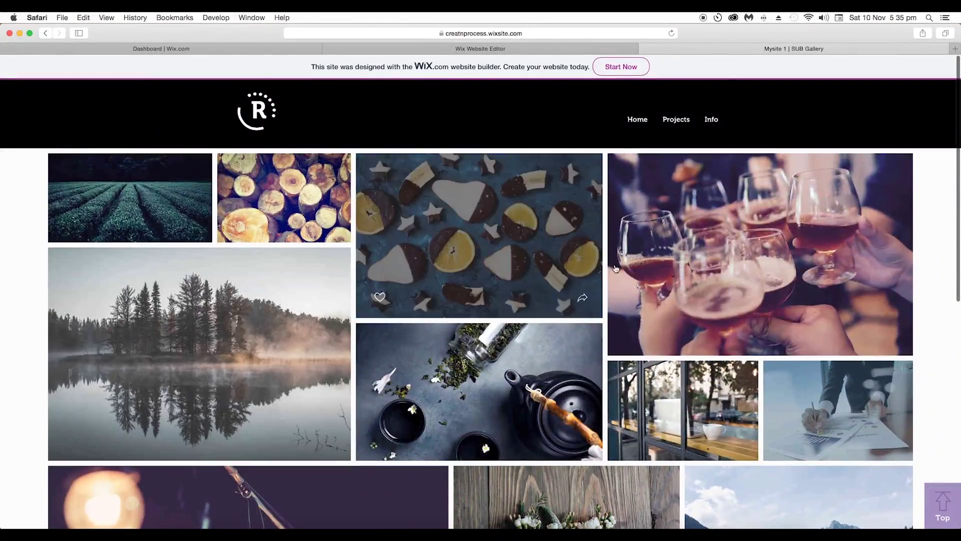
pyautogui.scroll(-5, 616, 268)
pyautogui.scroll(-5, 616, 268)
pyautogui.scroll(4, 616, 269)
pyautogui.scroll(6, 376, 226)
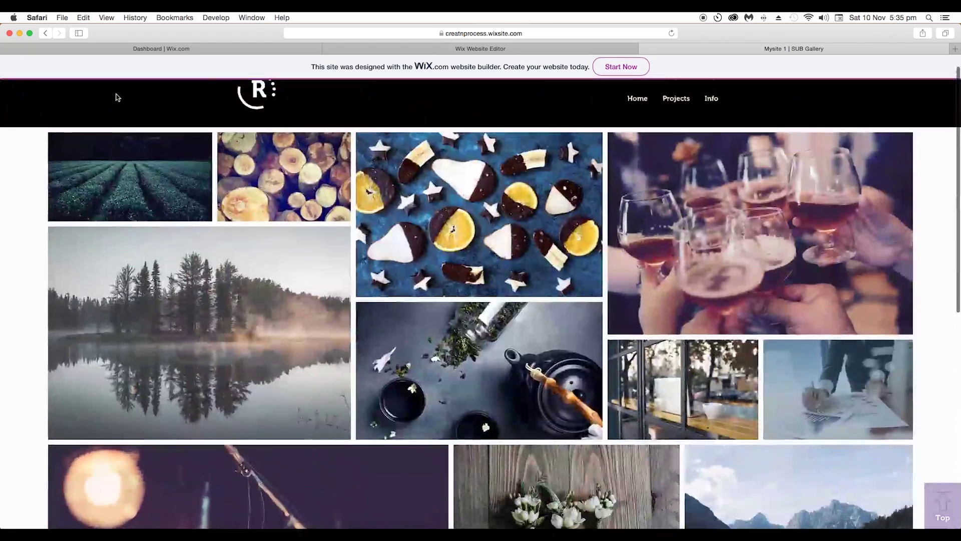
pyautogui.click(46, 34)
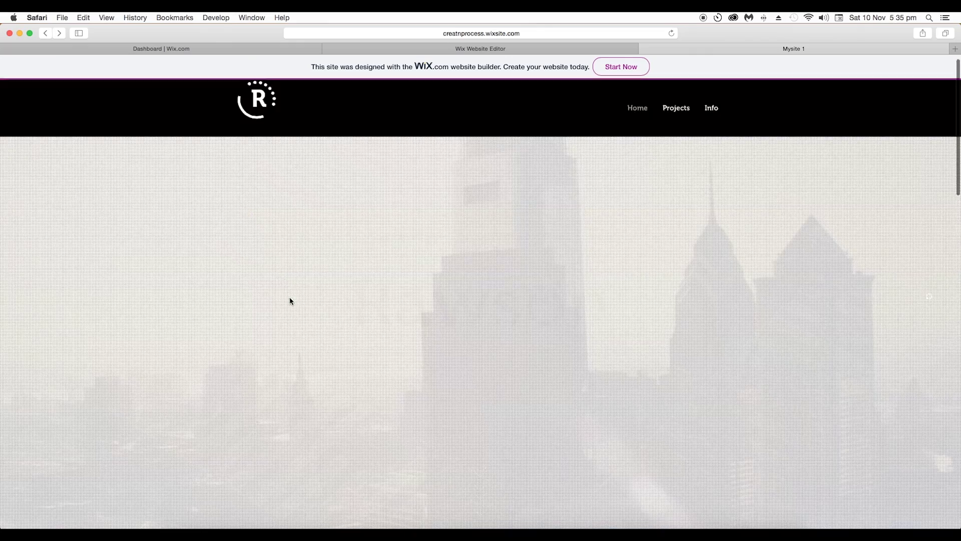
pyautogui.scroll(-5, 290, 301)
pyautogui.scroll(-5, 290, 300)
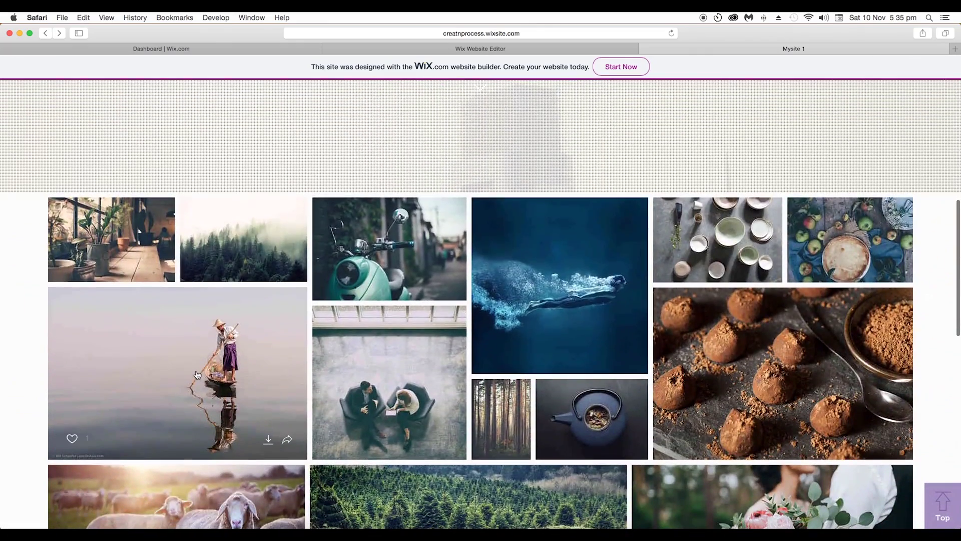
pyautogui.click(197, 368)
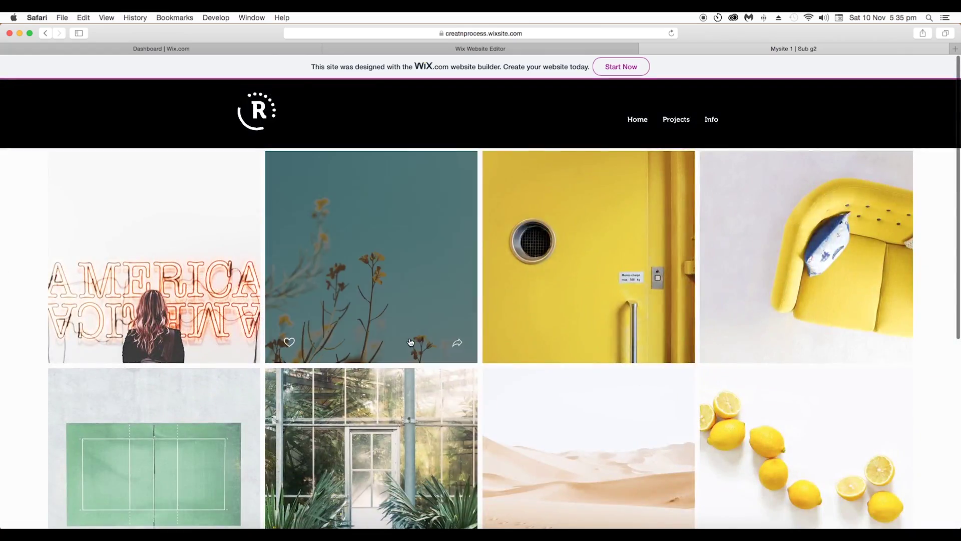
pyautogui.scroll(-5, 432, 340)
pyautogui.scroll(-5, 431, 340)
pyautogui.scroll(10, 432, 340)
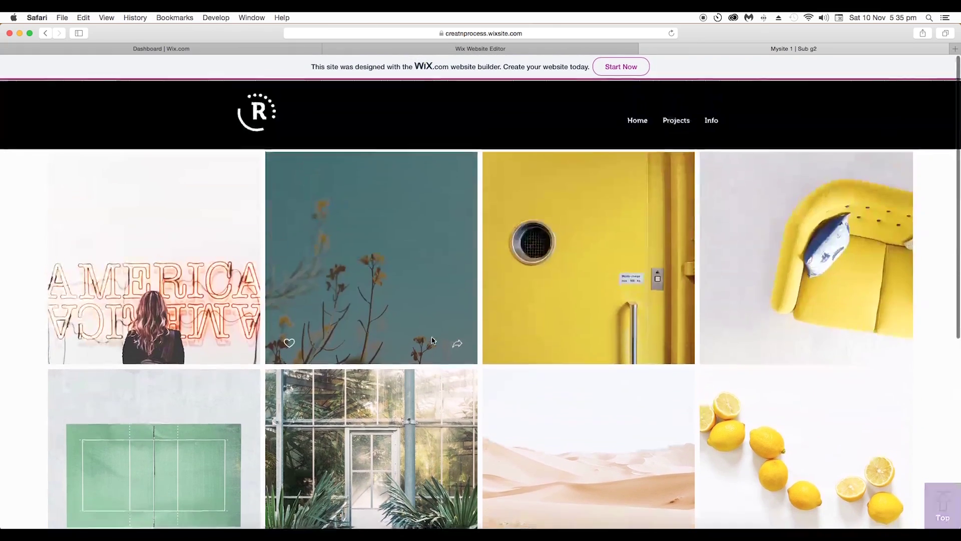
pyautogui.scroll(-5, 781, 396)
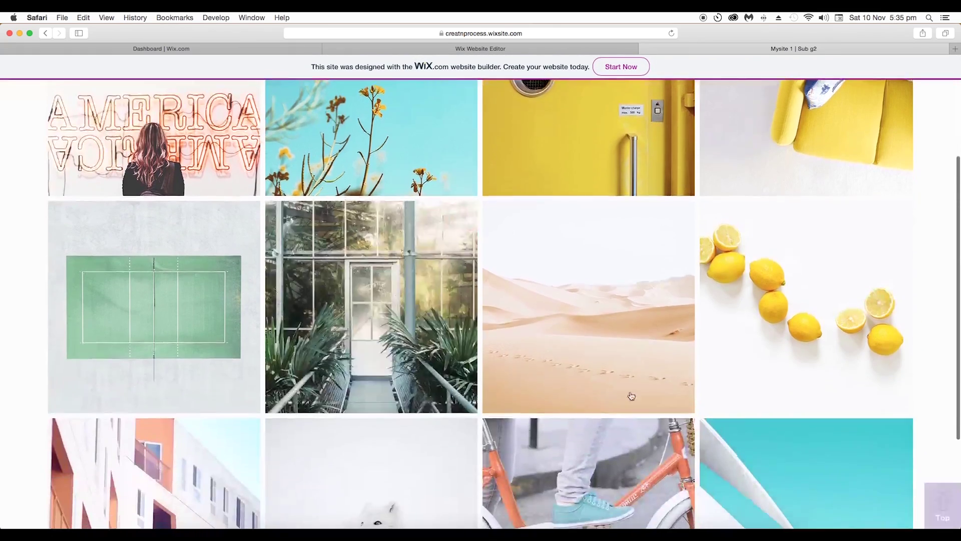
pyautogui.scroll(3, 638, 396)
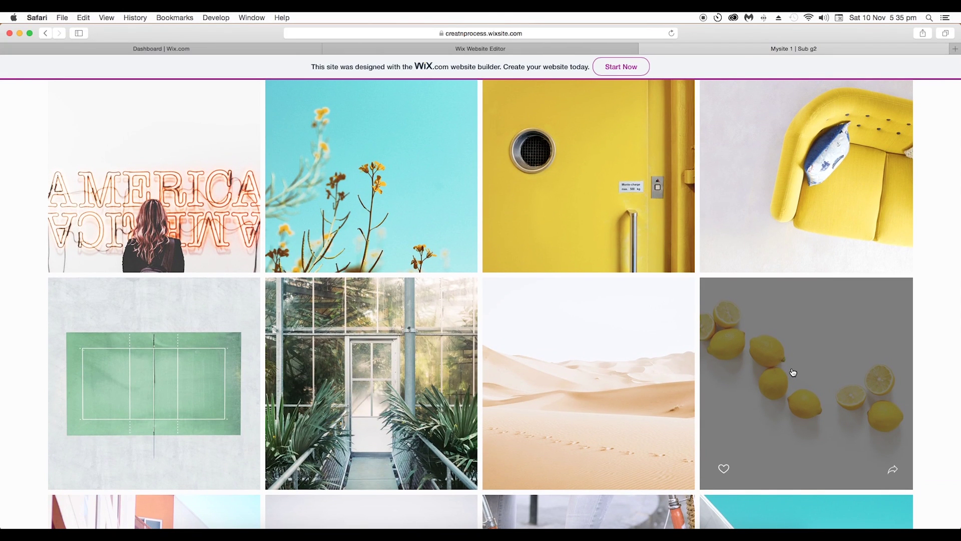
pyautogui.scroll(5, 768, 283)
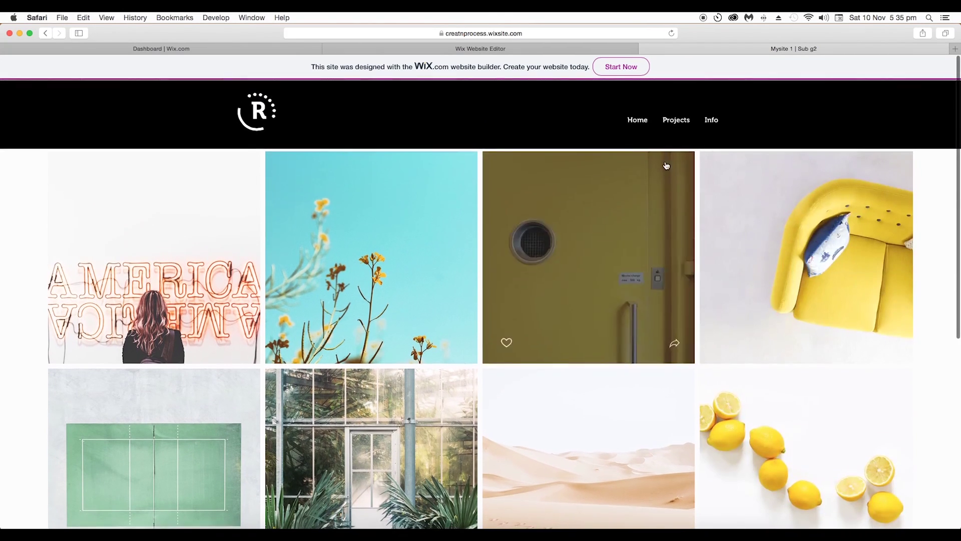
pyautogui.click(636, 118)
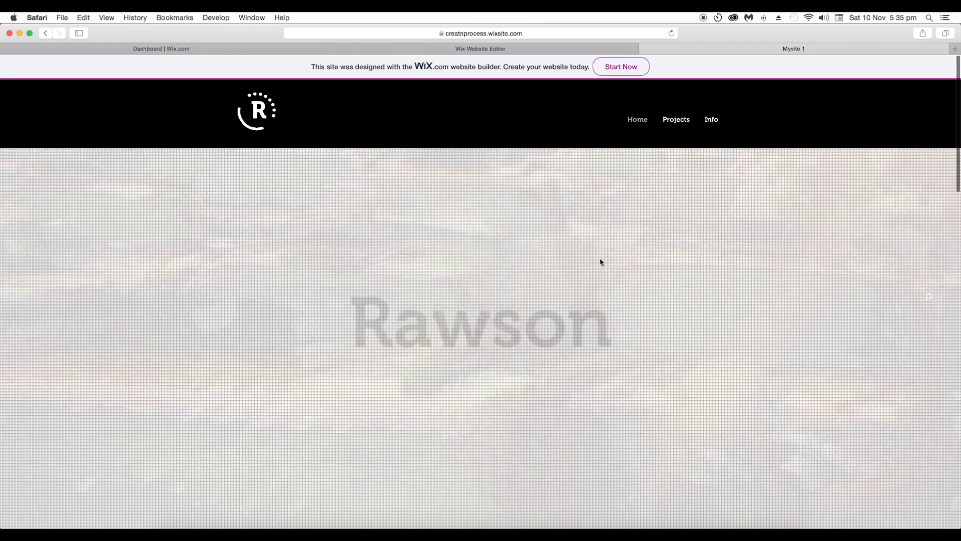
pyautogui.scroll(-5, 446, 286)
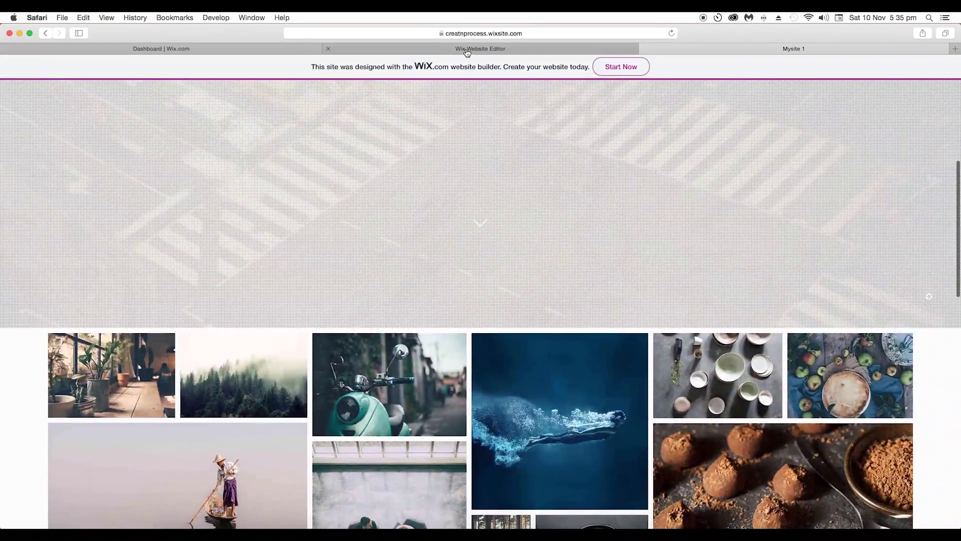
# In the editor, open the page list and view the Sub g2 and SUB Gallery pages.
pyautogui.click(480, 48)
pyautogui.click(17, 108)
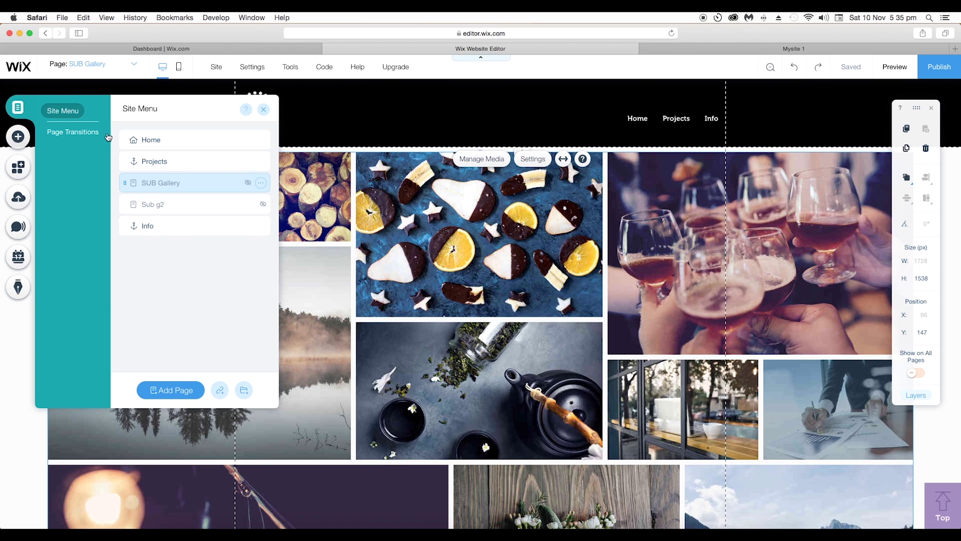
pyautogui.click(202, 204)
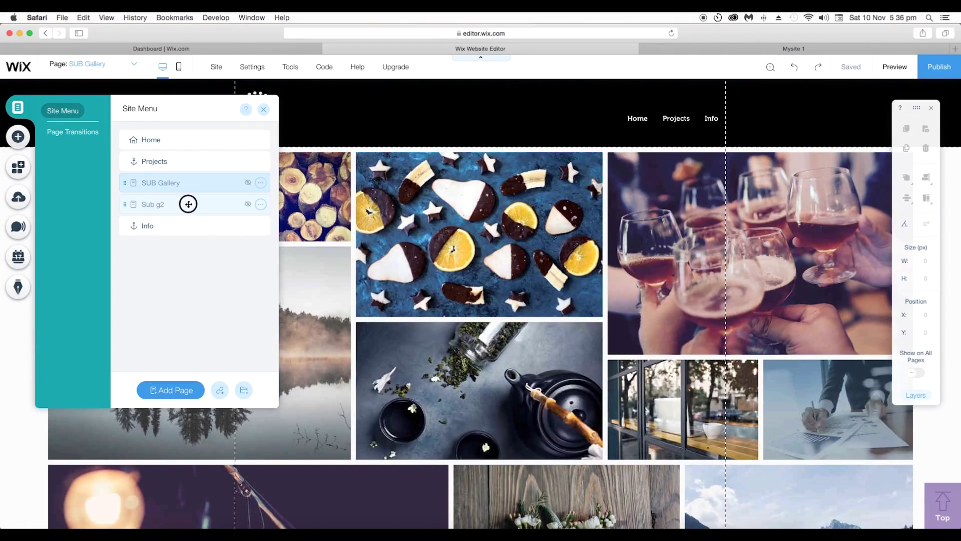
pyautogui.click(189, 185)
pyautogui.click(204, 205)
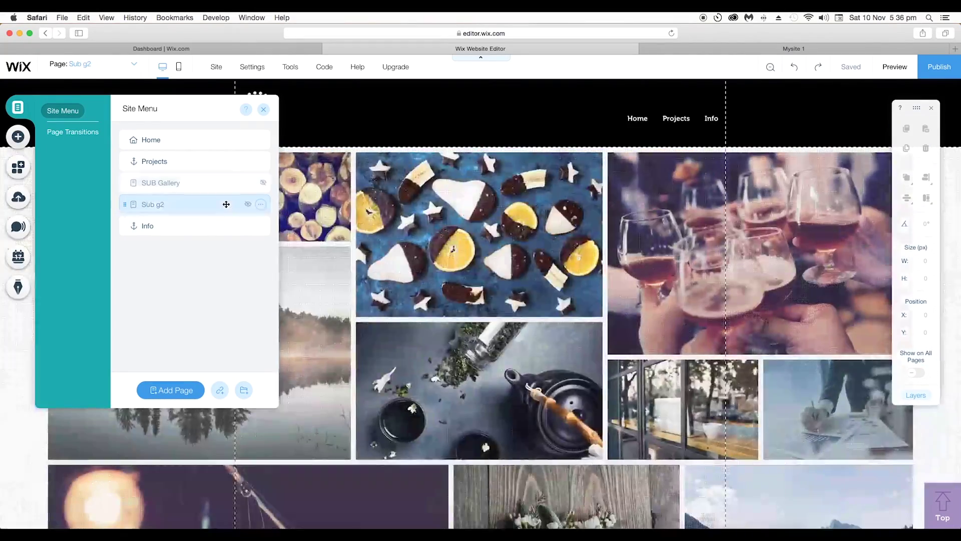
pyautogui.click(203, 184)
pyautogui.click(203, 204)
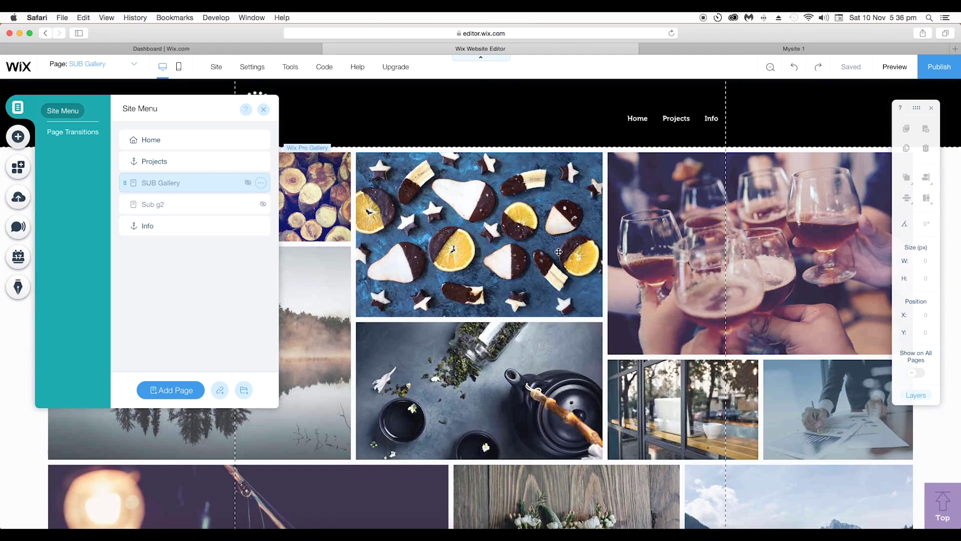
# Delete the SUB Gallery and Sub g2 pages, confirming each deletion.
pyautogui.click(260, 183)
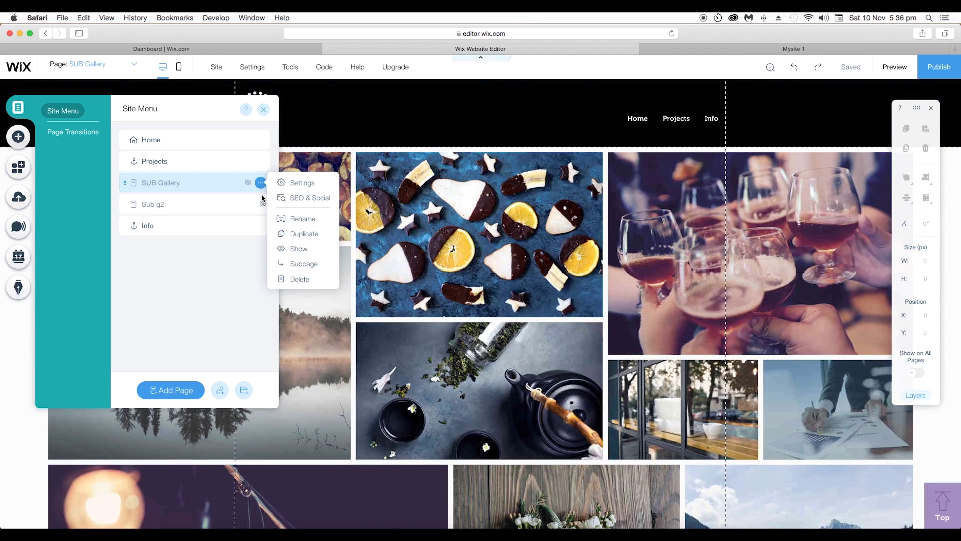
pyautogui.click(300, 279)
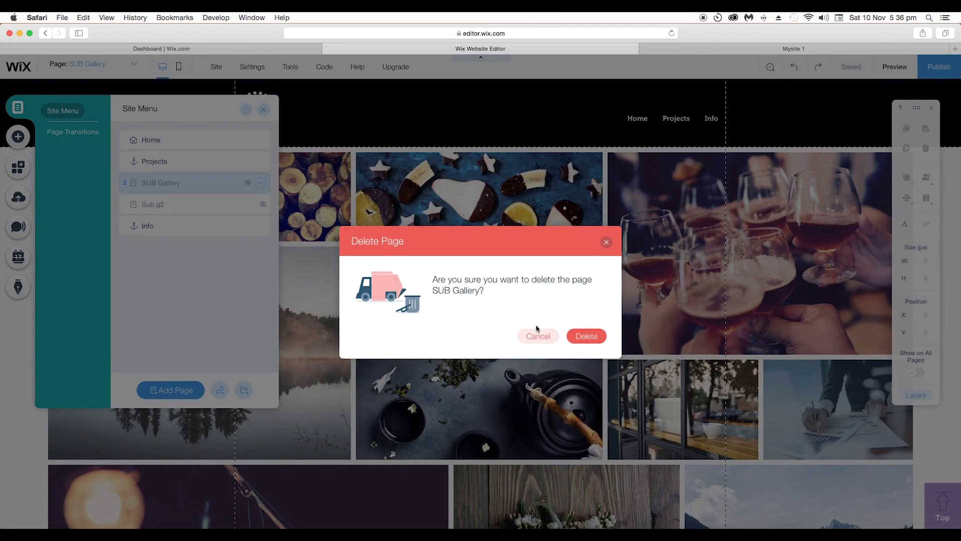
pyautogui.press('Return')
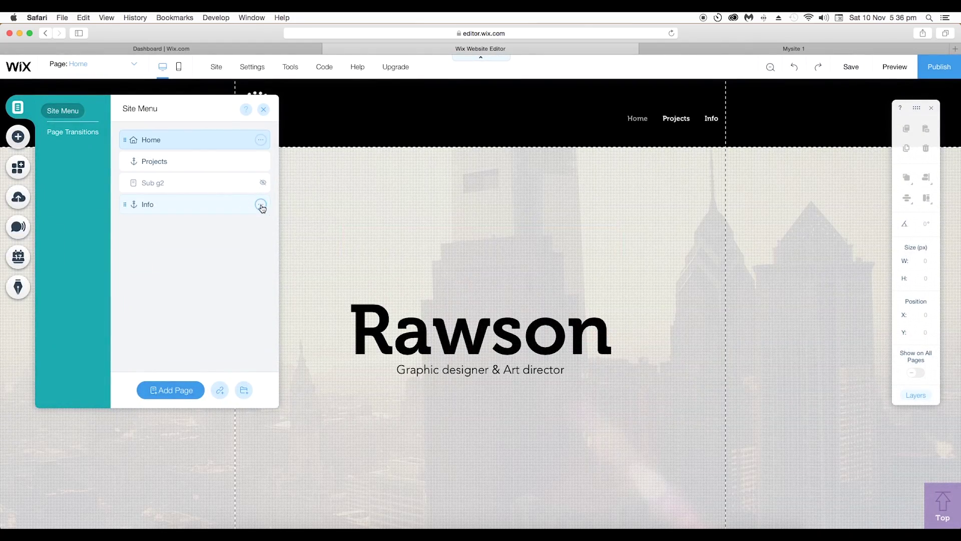
pyautogui.click(260, 182)
pyautogui.click(299, 278)
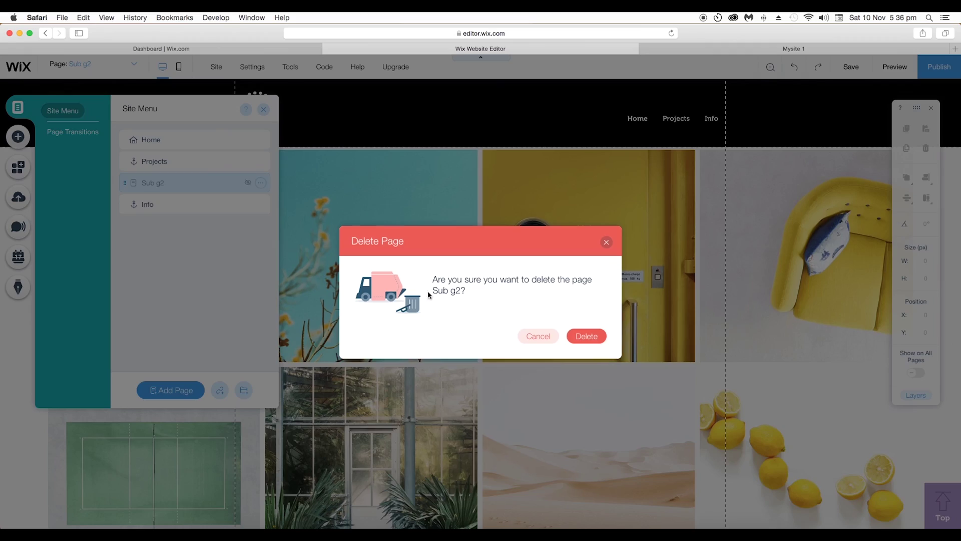
pyautogui.press('Return')
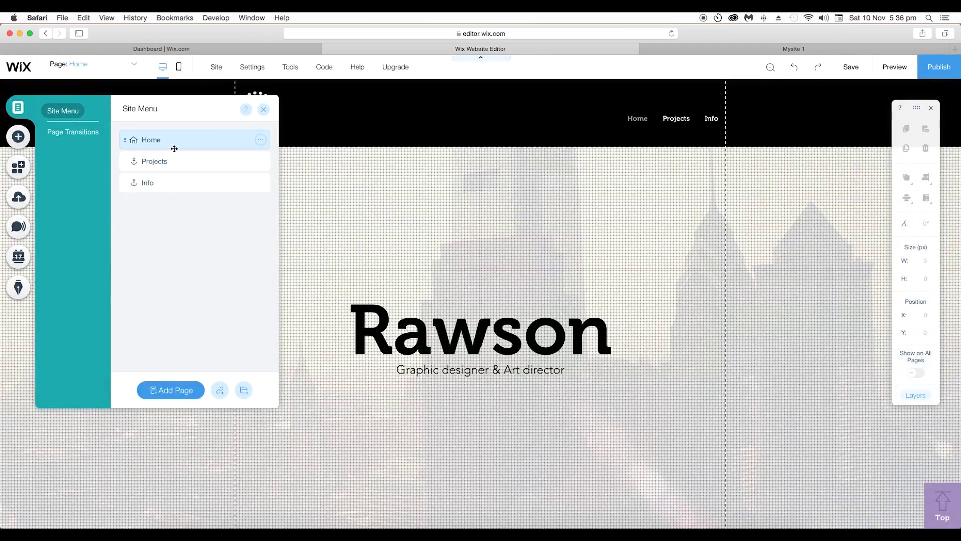
pyautogui.click(264, 110)
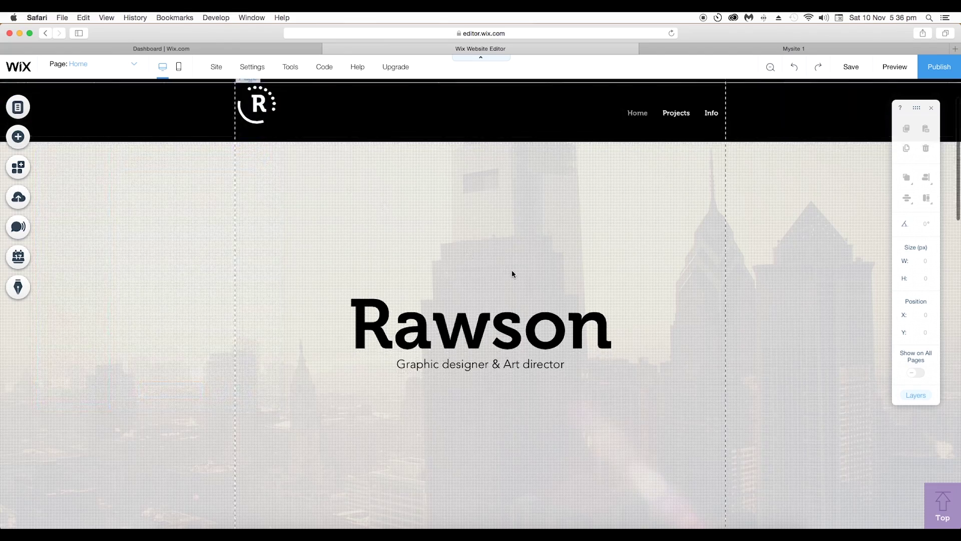
pyautogui.scroll(-8, 511, 269)
pyautogui.scroll(-3, 512, 274)
pyautogui.scroll(3, 512, 274)
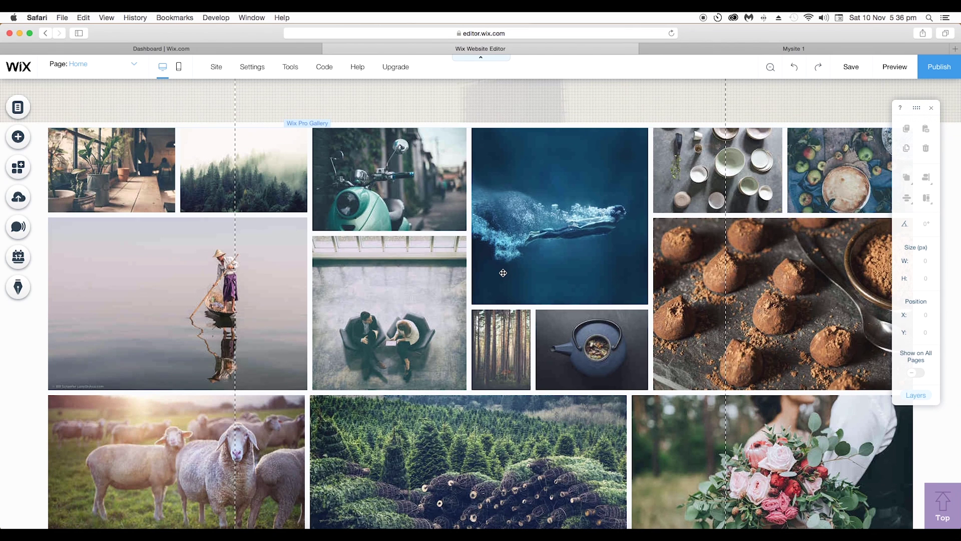
pyautogui.click(371, 275)
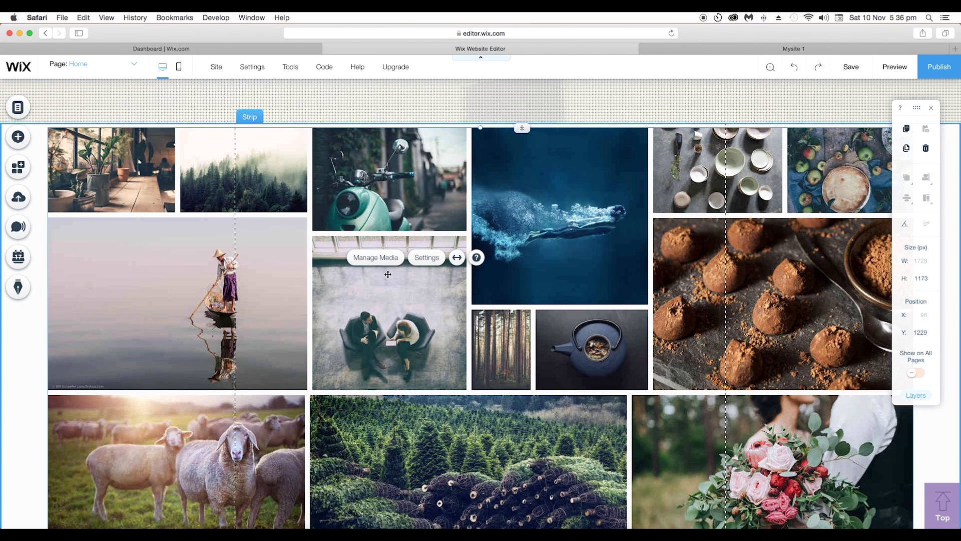
pyautogui.click(24, 112)
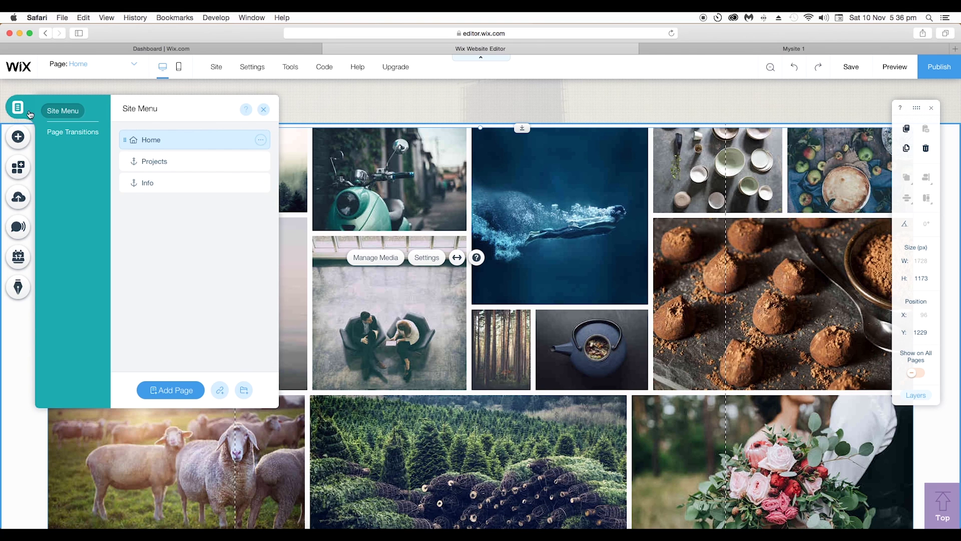
# Add pages named 'Sub gallery' and 'Sub gallery2', then open Sub gallery for editing.
pyautogui.click(173, 390)
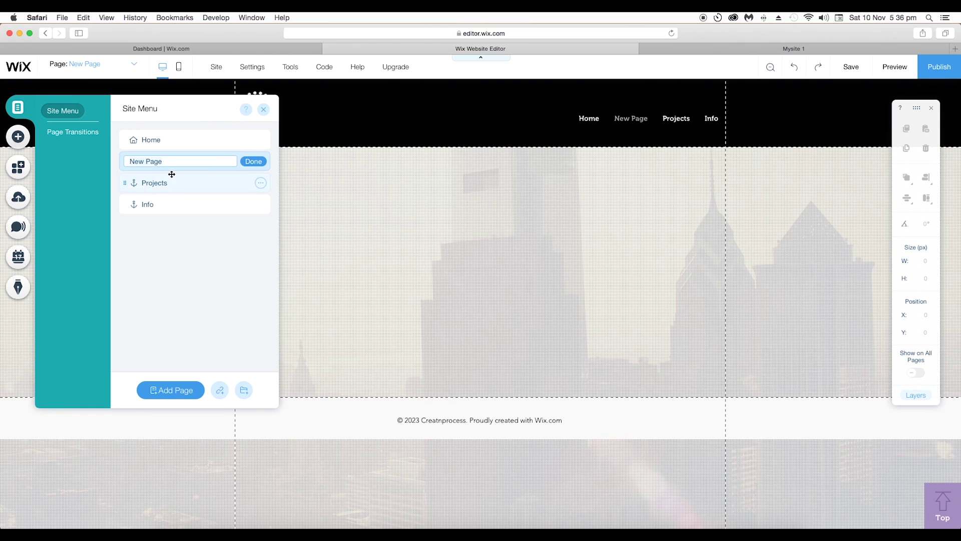
pyautogui.write('Sub gallery')
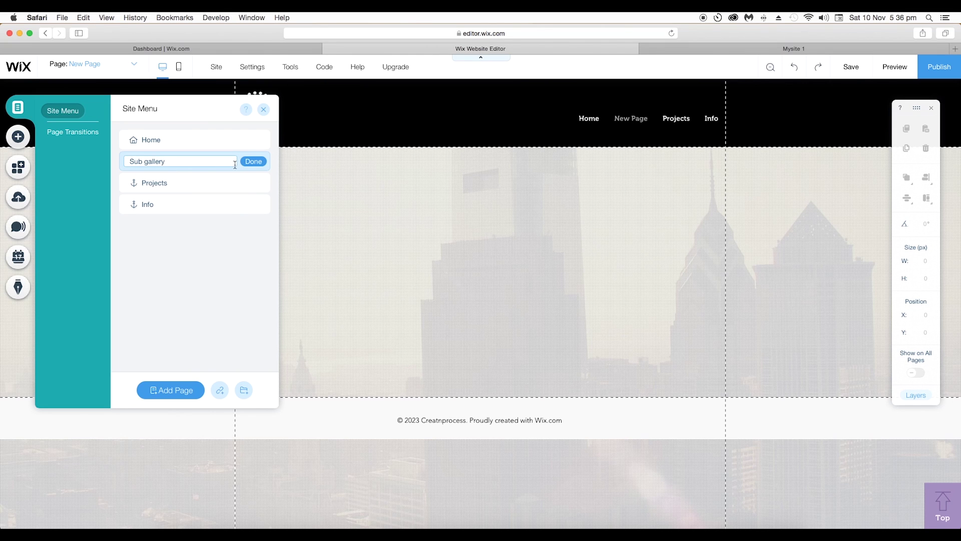
pyautogui.click(253, 161)
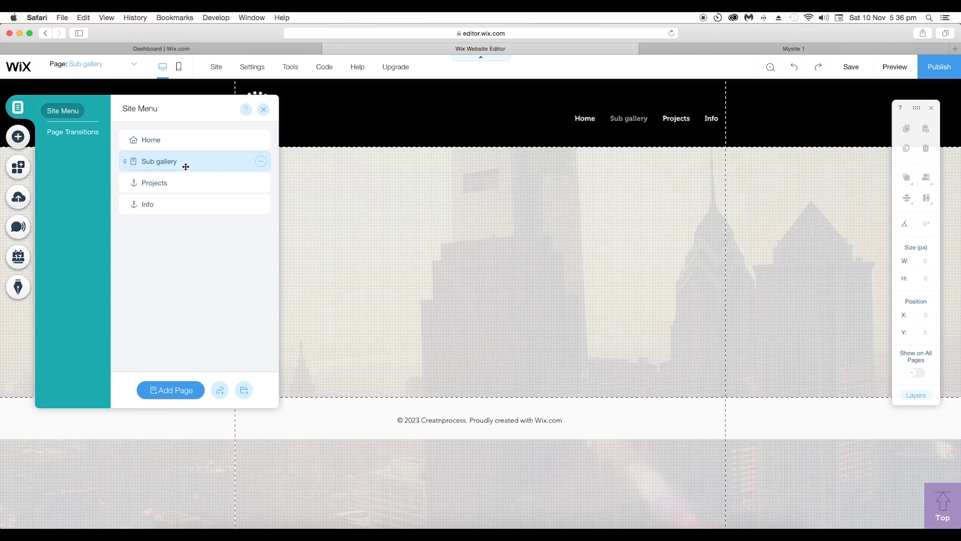
pyautogui.click(180, 393)
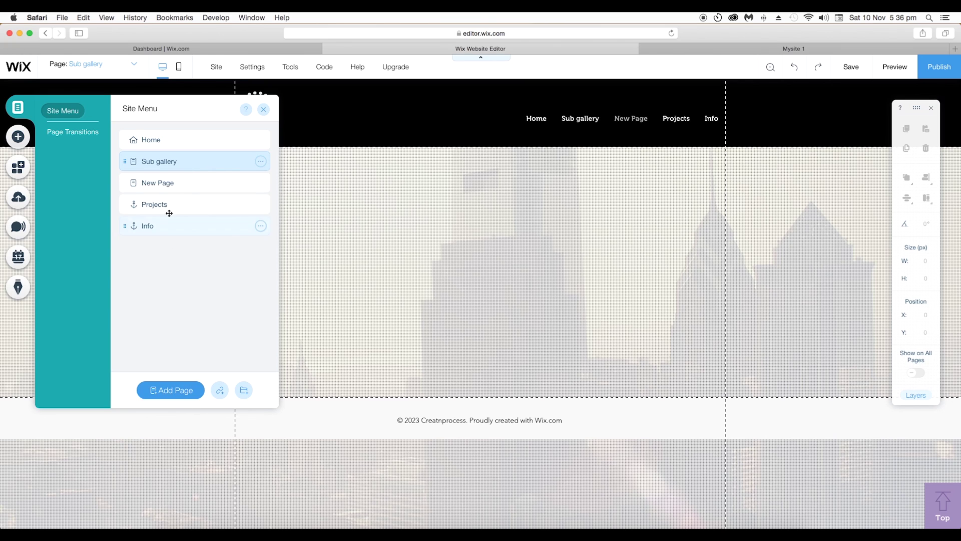
pyautogui.click(167, 184)
pyautogui.write('Sub gallery2')
pyautogui.click(253, 182)
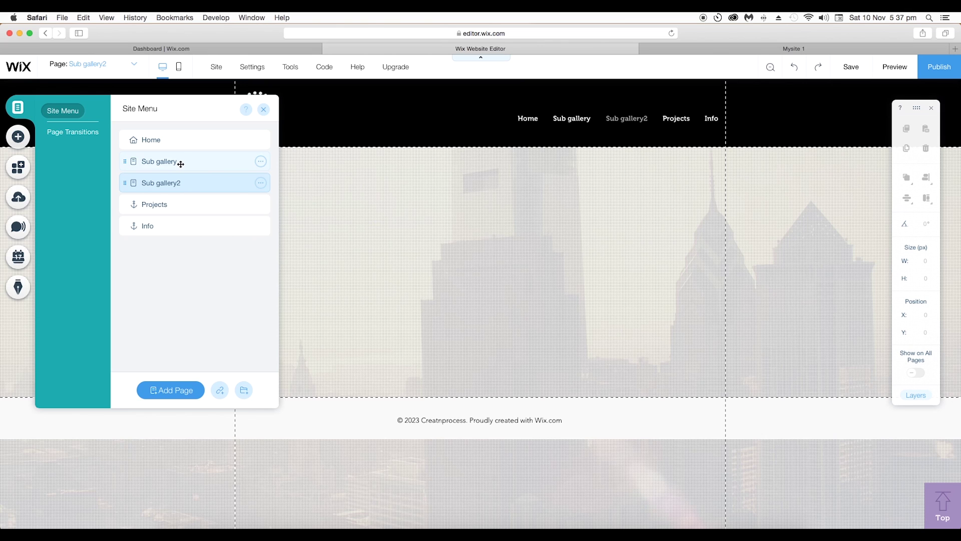
pyautogui.click(164, 162)
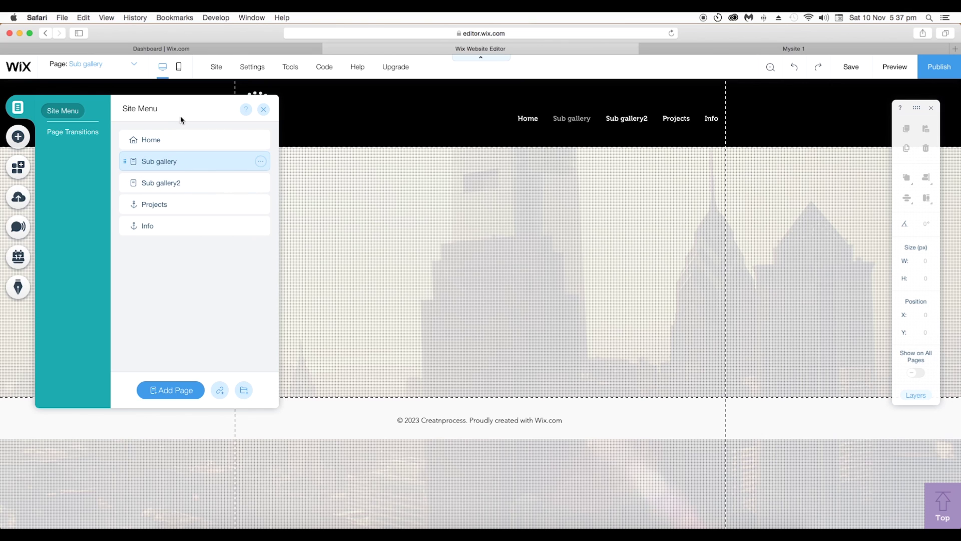
pyautogui.click(462, 290)
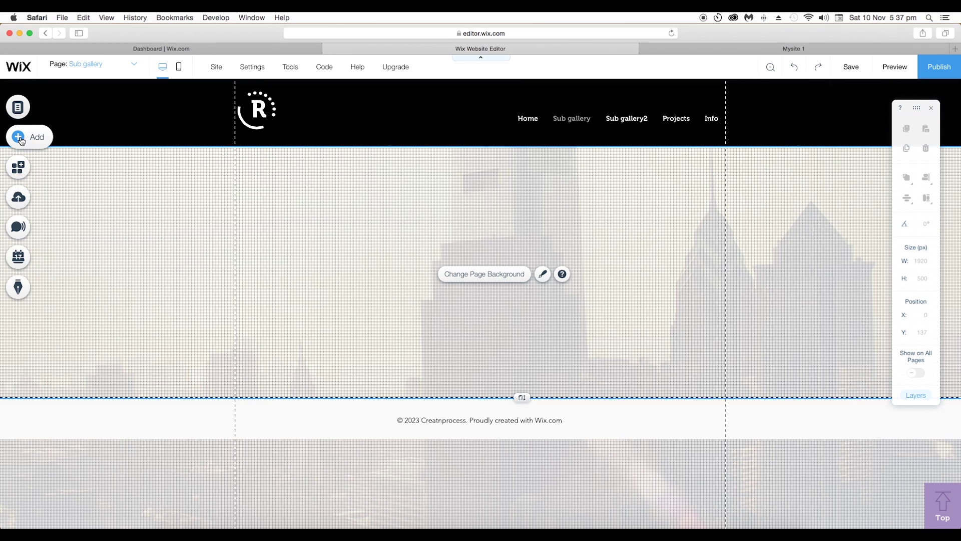
# Add a classic white strip 500 px tall and place a Wix Pro Gallery inside it.
pyautogui.click(18, 137)
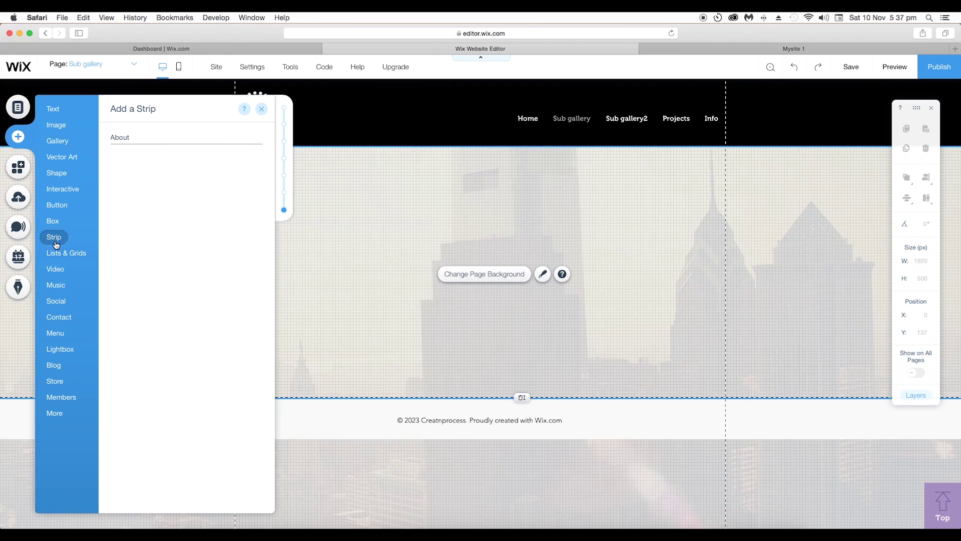
pyautogui.scroll(-2, 194, 311)
pyautogui.scroll(-1, 195, 310)
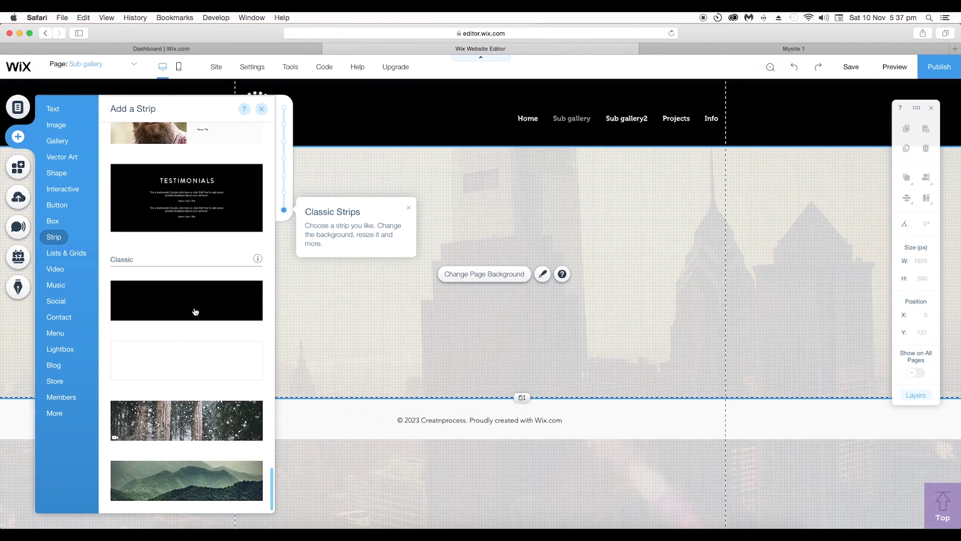
pyautogui.click(181, 367)
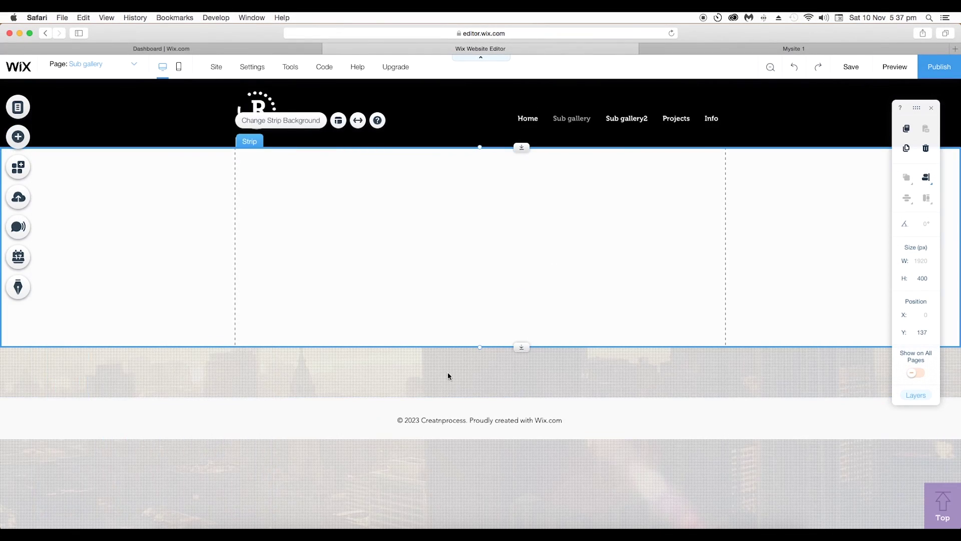
pyautogui.moveTo(206, 347); pyautogui.dragTo(206, 398)
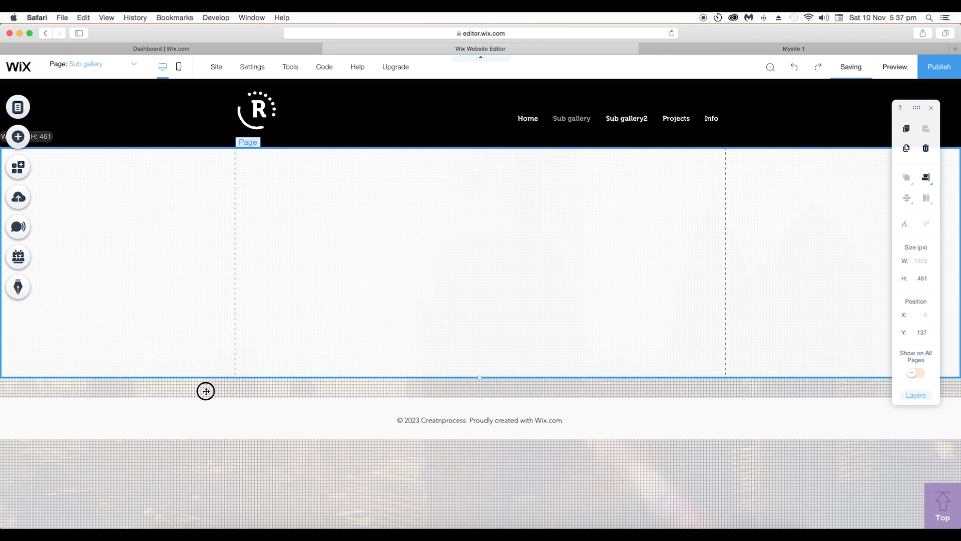
pyautogui.click(402, 257)
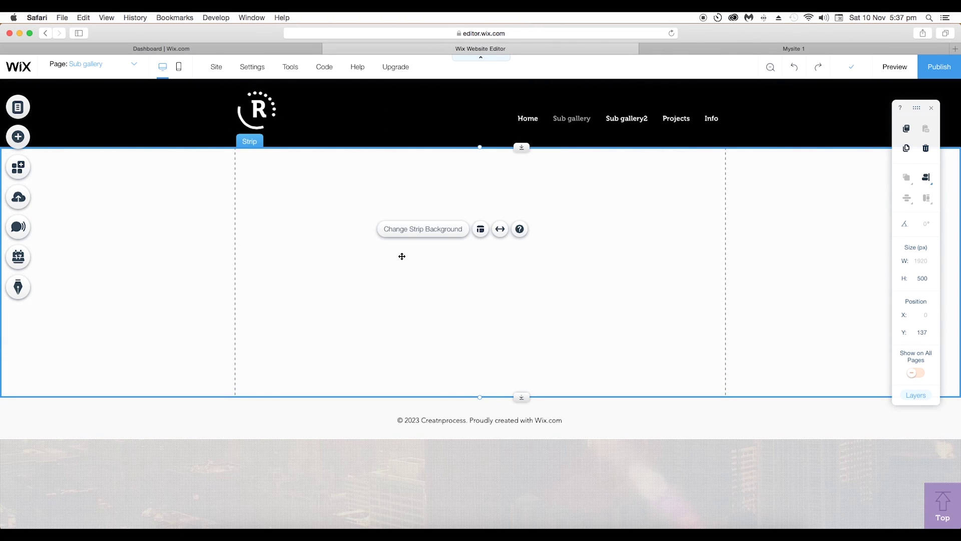
pyautogui.click(26, 139)
pyautogui.scroll(-5, 234, 342)
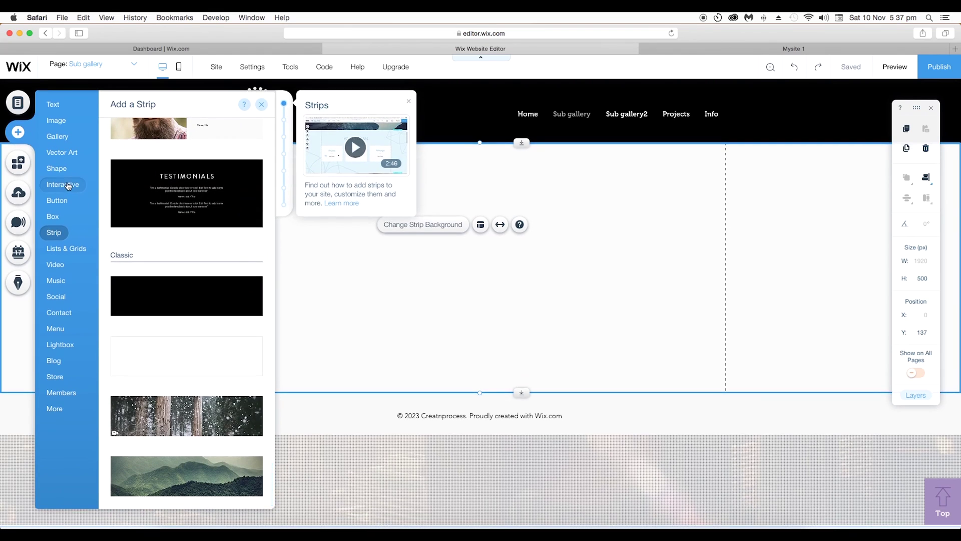
pyautogui.scroll(10, 233, 344)
pyautogui.scroll(10, 240, 344)
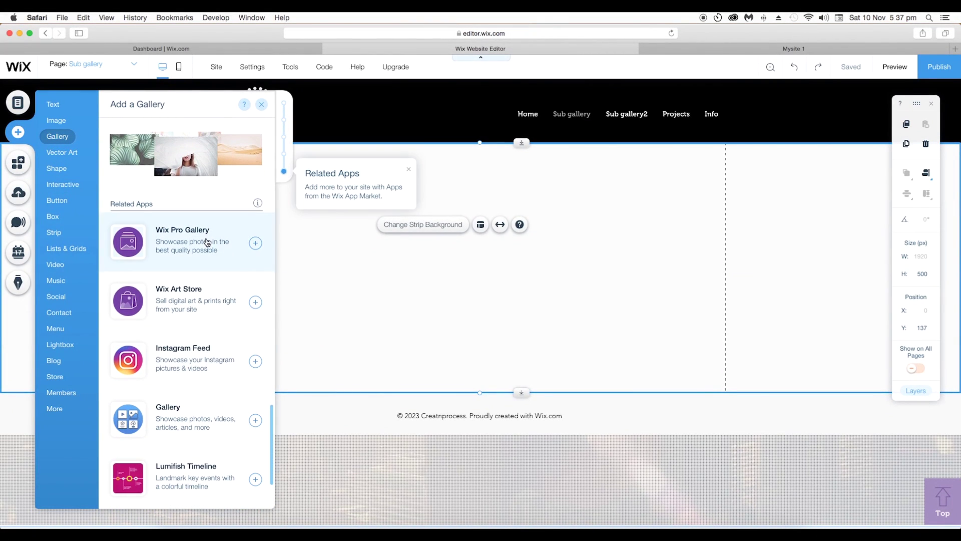
pyautogui.click(255, 245)
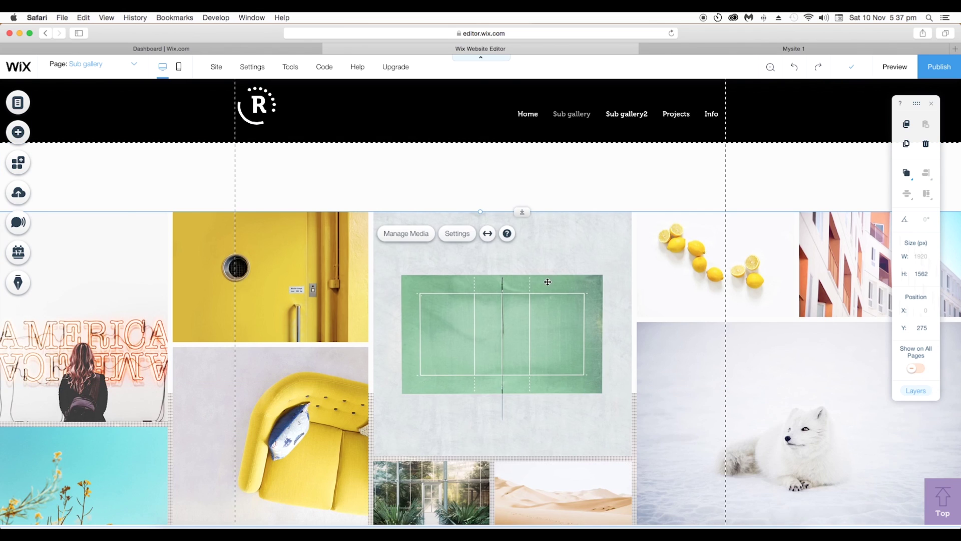
# Move the gallery under the header, delete all 13 sample images, and browse Free from Wix images.
pyautogui.moveTo(535, 320); pyautogui.dragTo(539, 252)
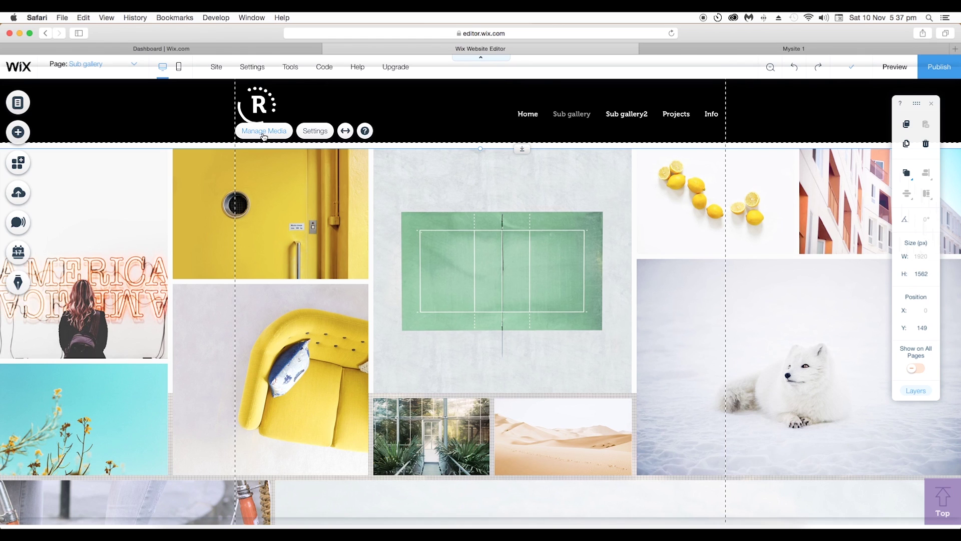
pyautogui.click(264, 131)
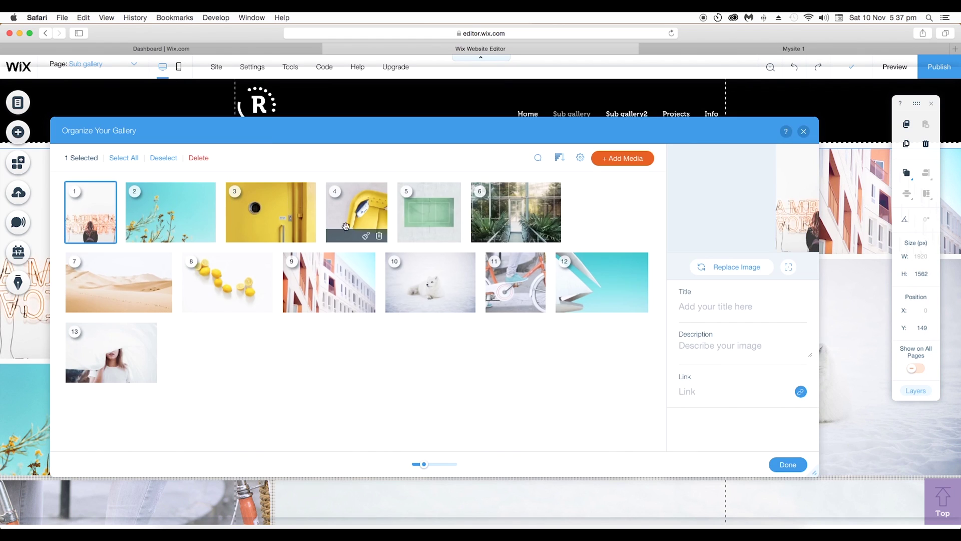
pyautogui.click(124, 158)
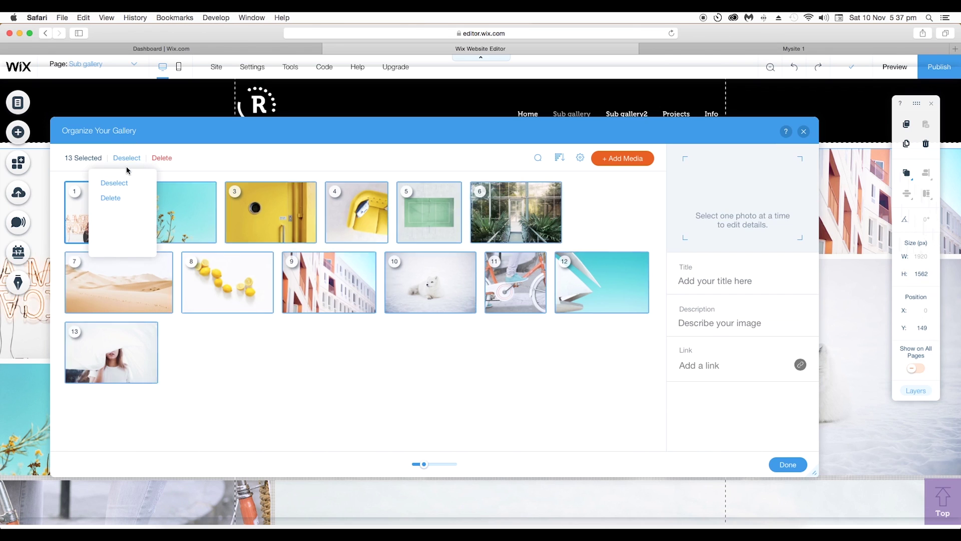
pyautogui.click(199, 158)
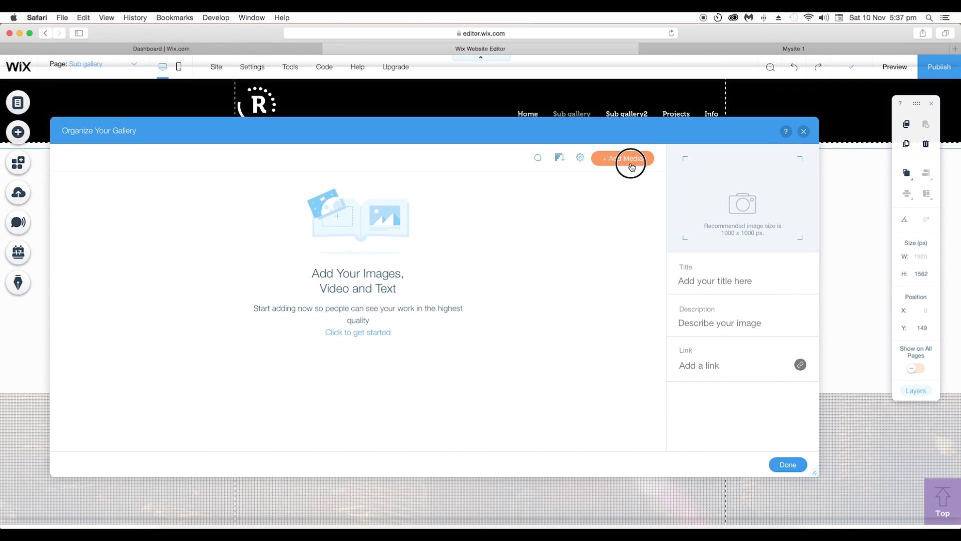
pyautogui.click(612, 185)
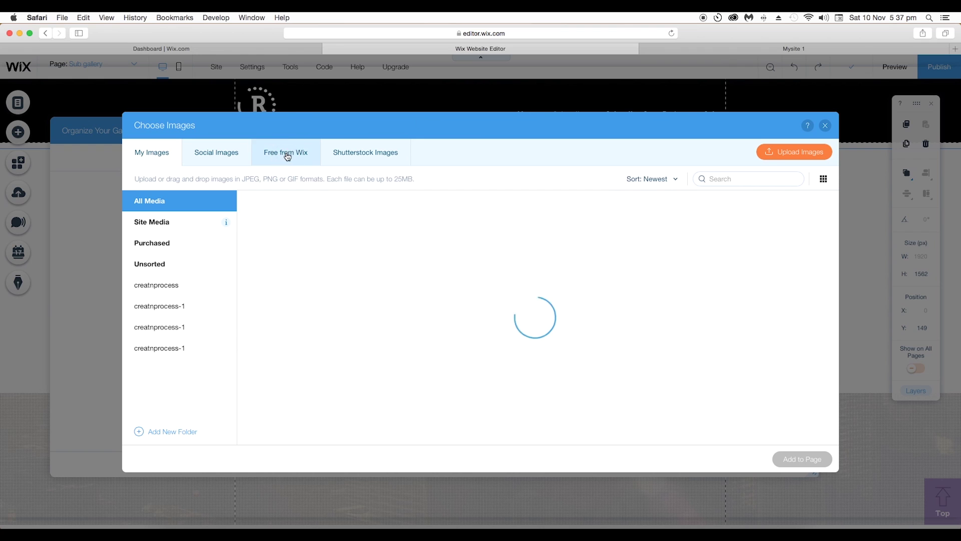
pyautogui.click(286, 152)
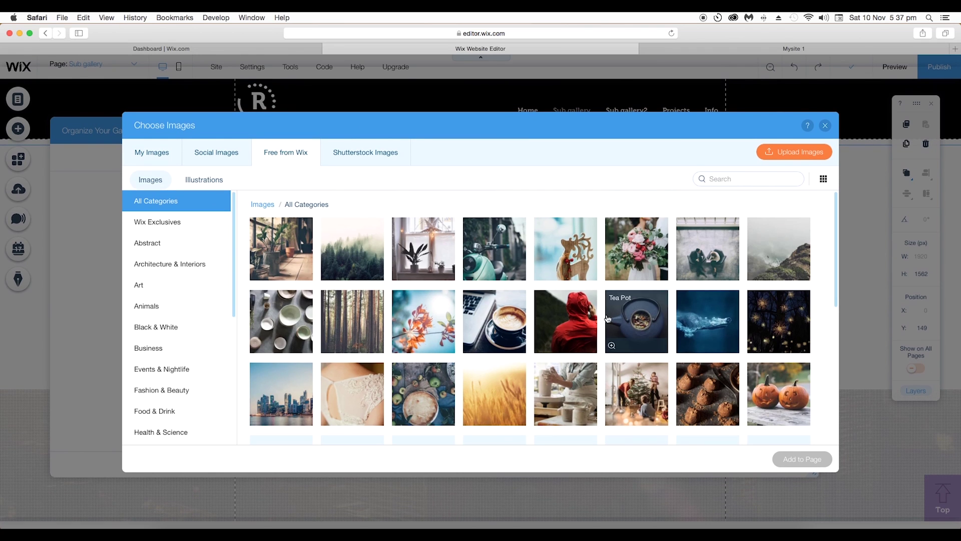
pyautogui.scroll(-10, 676, 330)
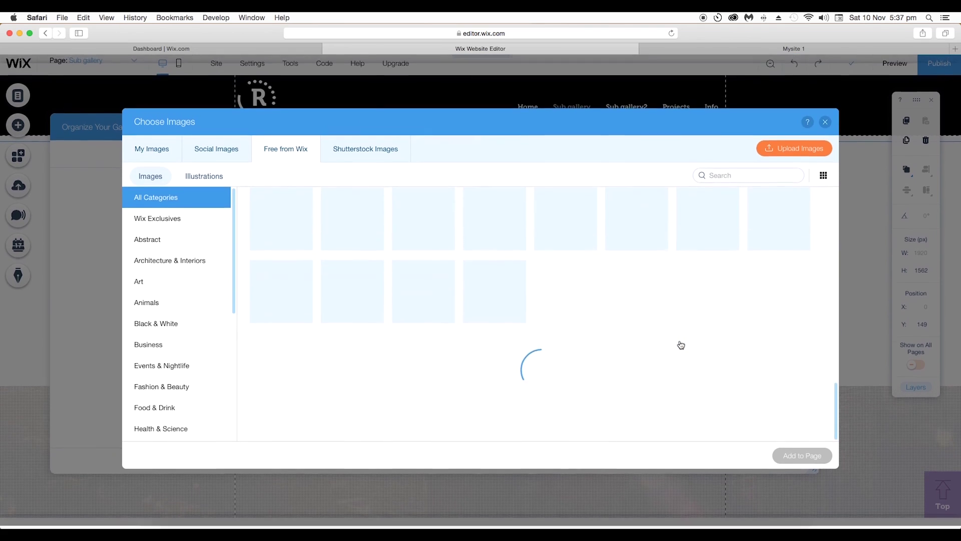
# Pick 14 free photos, including leaf, forest path, hummingbird, mountain lake, water lily and camera.
pyautogui.click(779, 295)
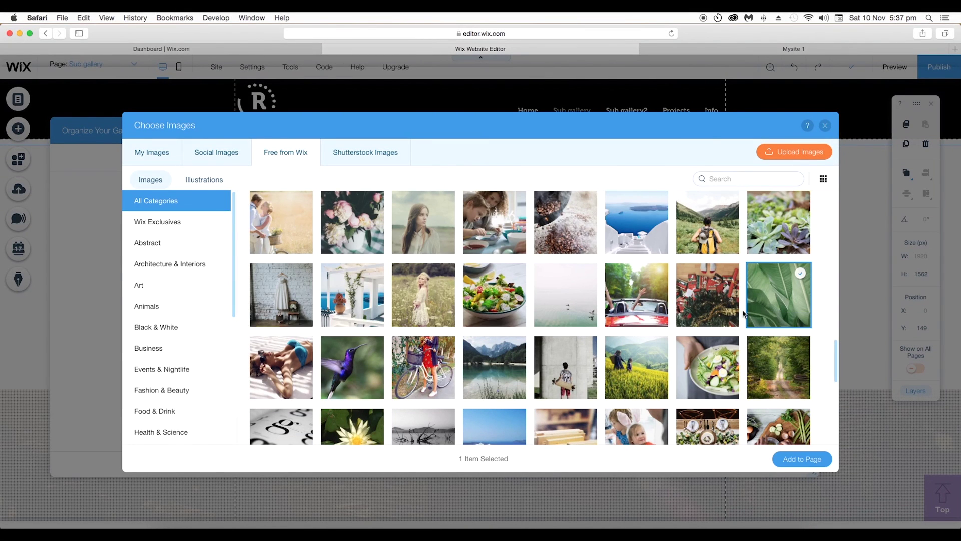
pyautogui.click(779, 368)
pyautogui.click(636, 368)
pyautogui.click(495, 368)
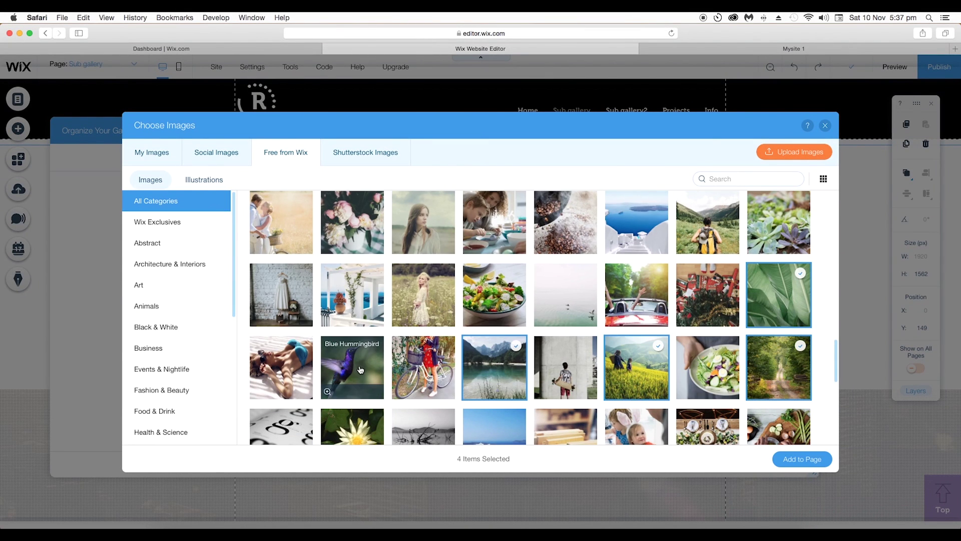
pyautogui.click(352, 367)
pyautogui.click(423, 367)
pyautogui.scroll(-3, 451, 338)
pyautogui.click(495, 319)
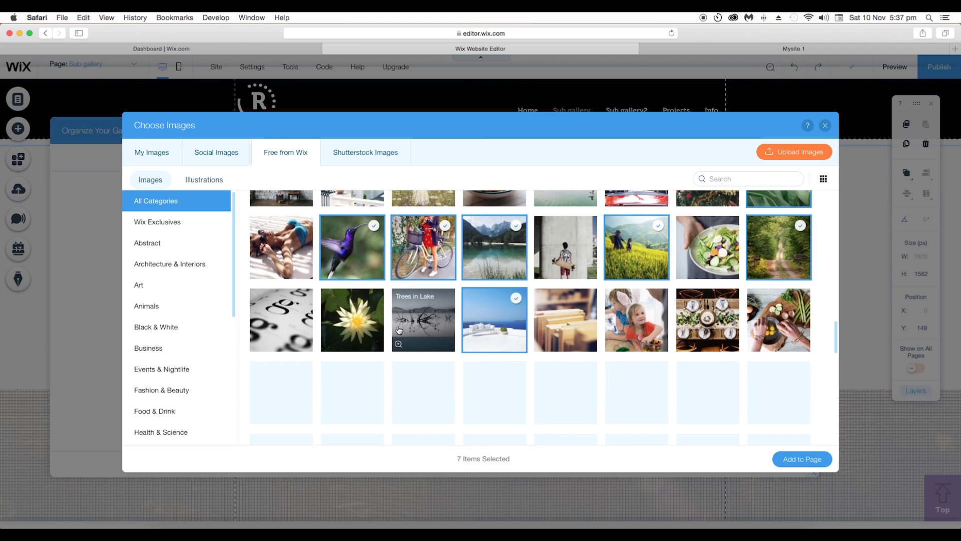
pyautogui.click(353, 319)
pyautogui.click(708, 320)
pyautogui.click(636, 393)
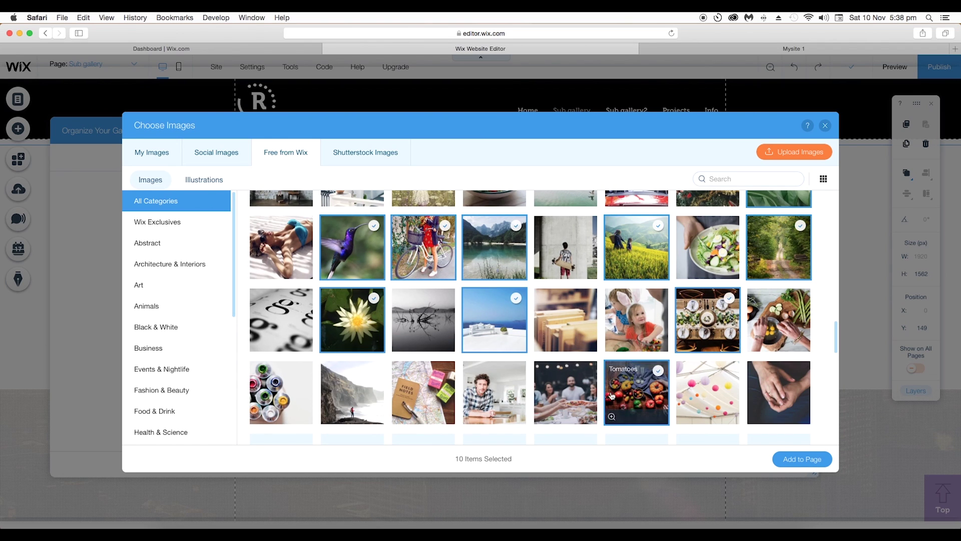
pyautogui.scroll(-2, 488, 376)
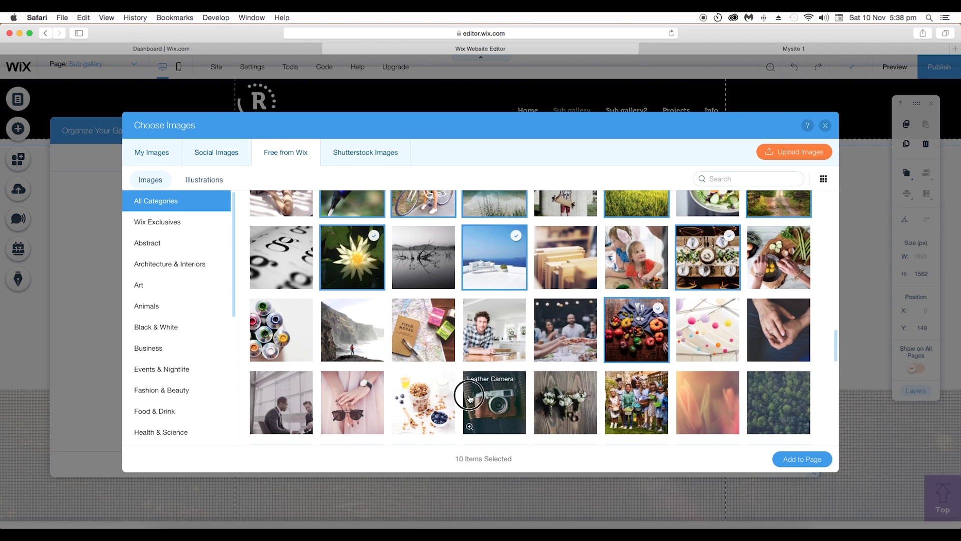
pyautogui.click(471, 396)
pyautogui.click(565, 402)
pyautogui.click(779, 402)
pyautogui.click(779, 331)
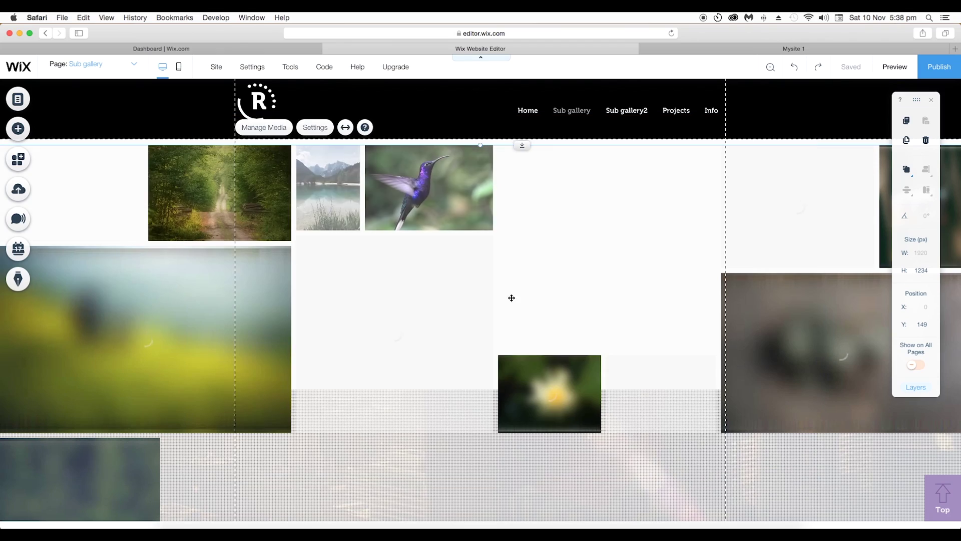
pyautogui.scroll(-2, 472, 299)
pyautogui.scroll(3, 472, 299)
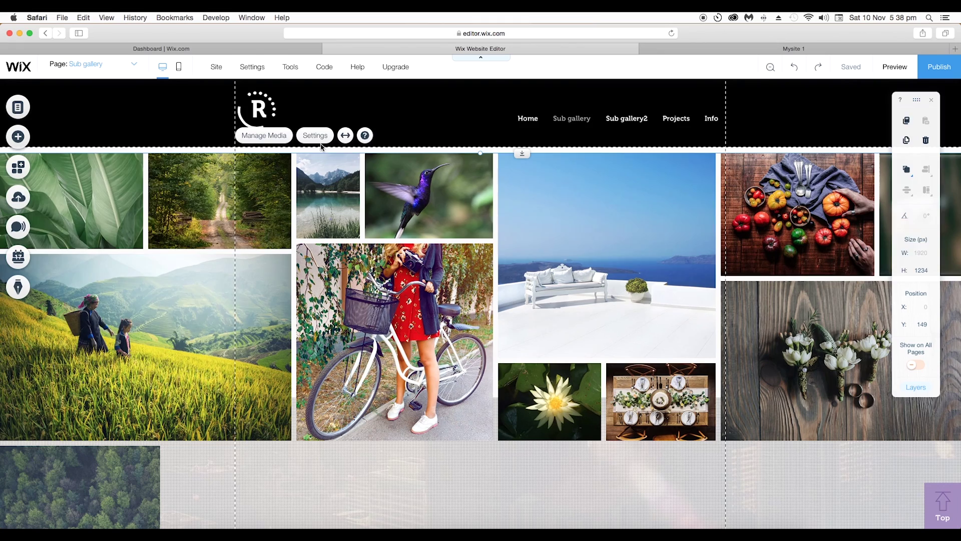
# Switch the Sub gallery Pro Gallery to a grid layout.
pyautogui.click(315, 135)
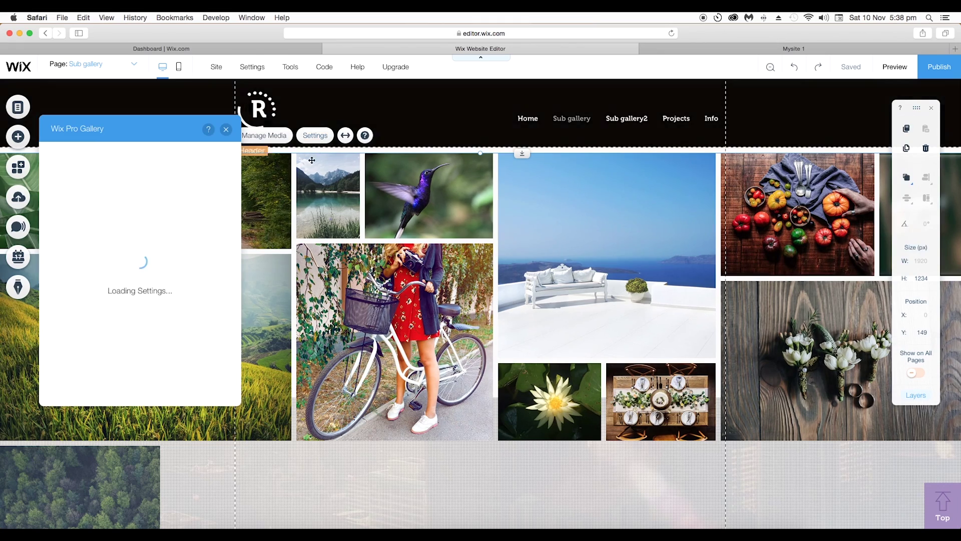
pyautogui.click(67, 175)
pyautogui.click(211, 167)
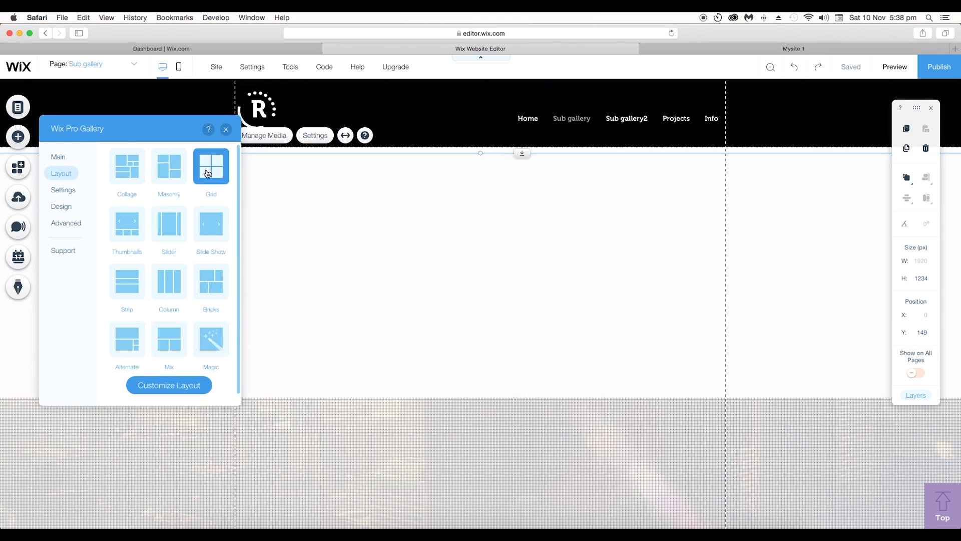
pyautogui.click(661, 289)
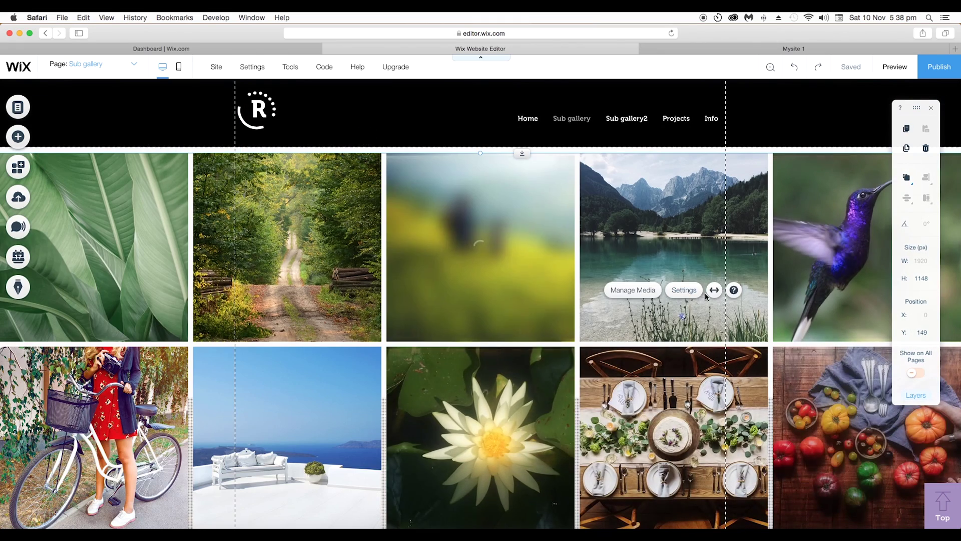
# Stretch the gallery with 5% side margins and extend the strip to about 1053 px.
pyautogui.click(715, 289)
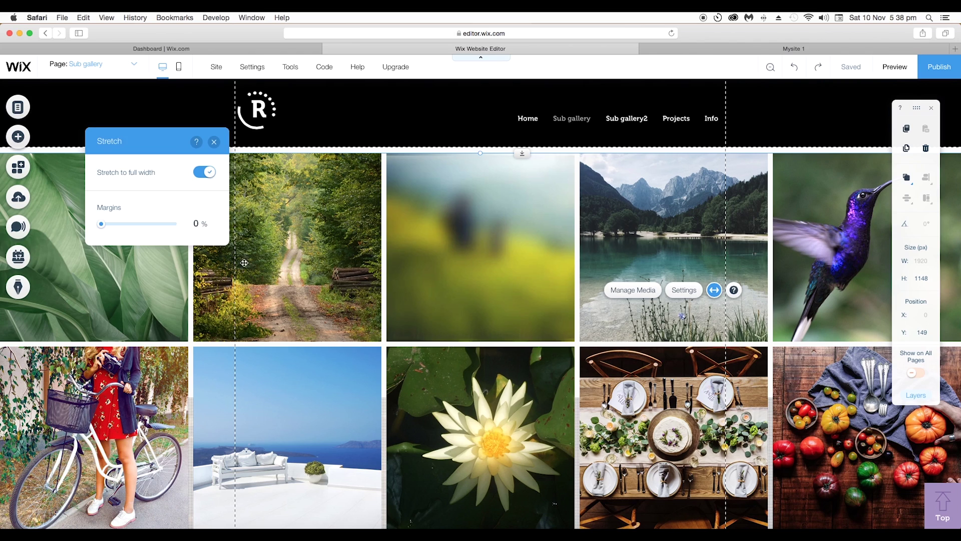
pyautogui.moveTo(101, 223); pyautogui.dragTo(173, 224)
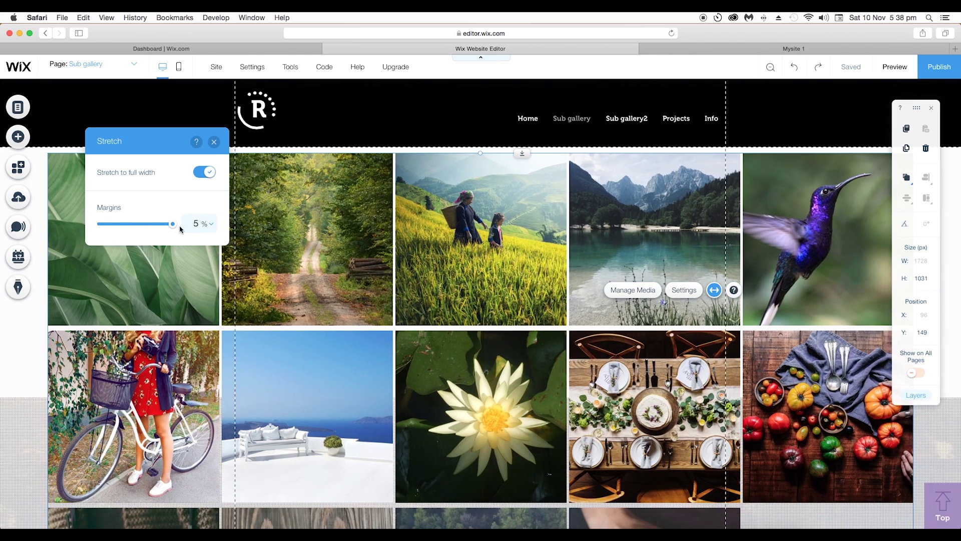
pyautogui.click(214, 142)
pyautogui.scroll(-3, 470, 371)
pyautogui.scroll(-5, 471, 370)
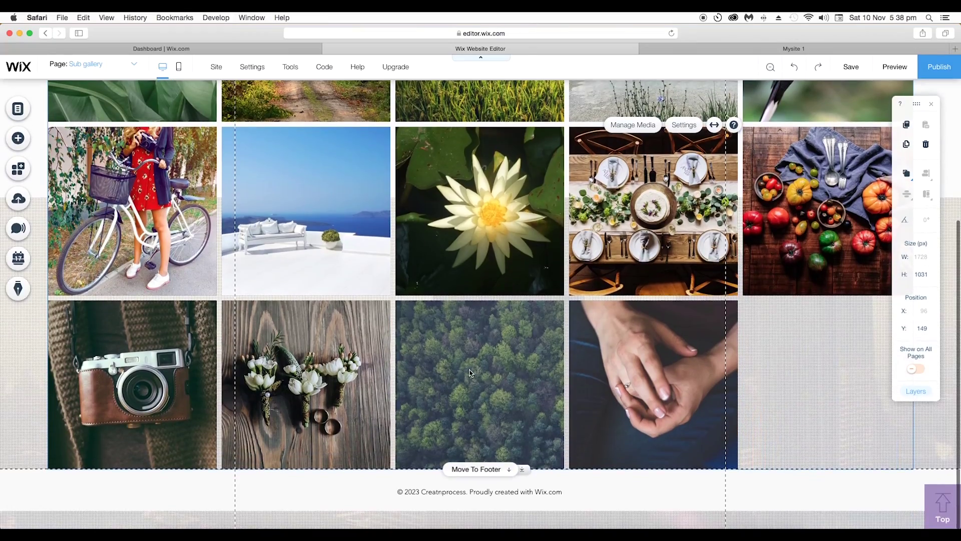
pyautogui.scroll(5, 126, 353)
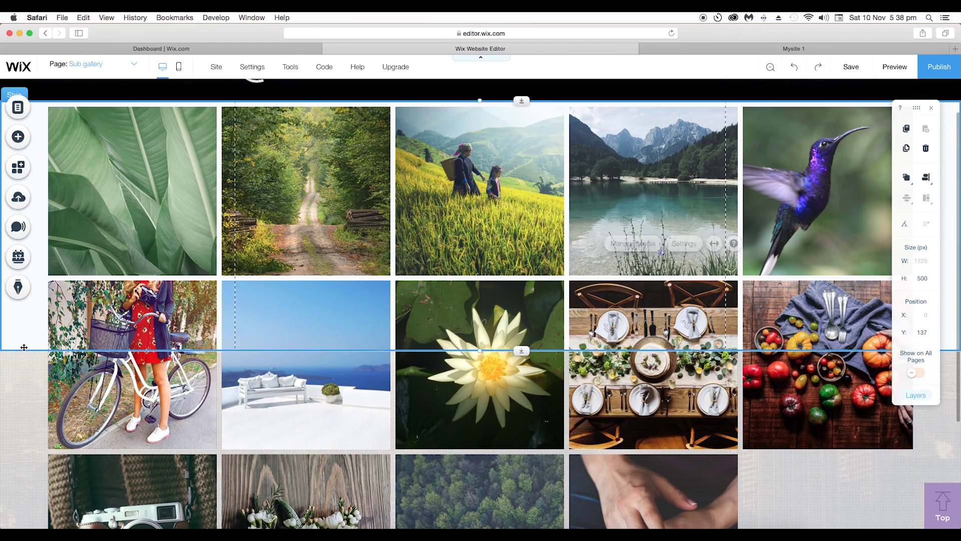
pyautogui.click(26, 348)
pyautogui.moveTo(27, 350); pyautogui.dragTo(24, 480)
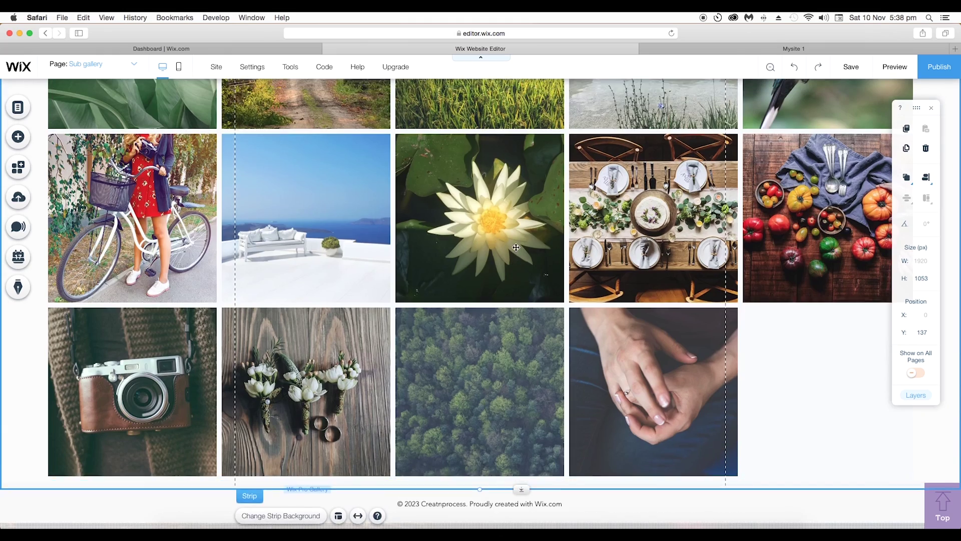
pyautogui.scroll(5, 531, 314)
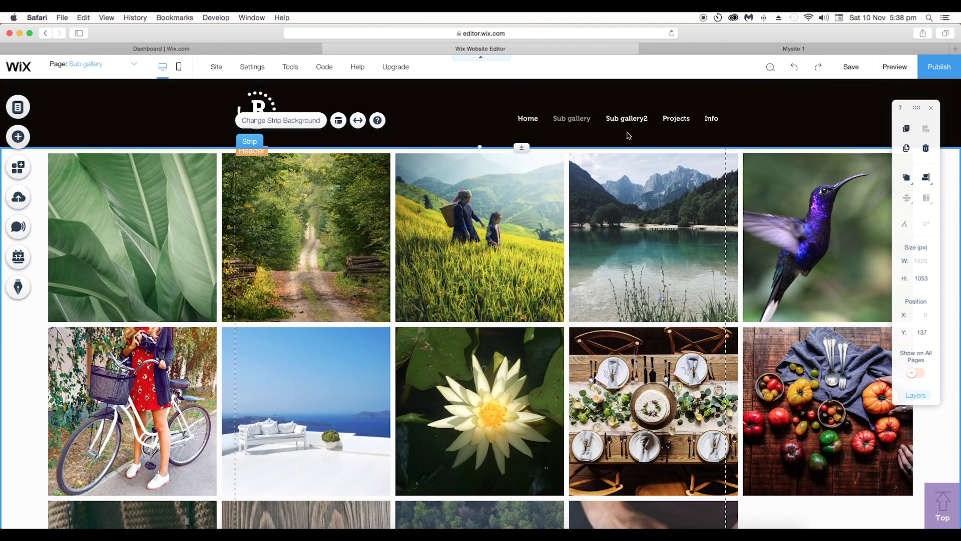
pyautogui.click(19, 108)
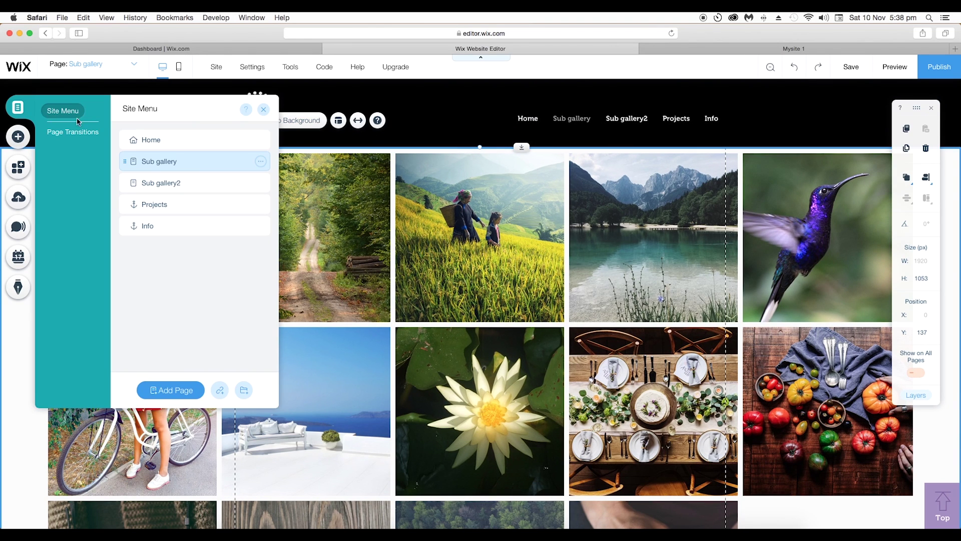
# Go to the Sub gallery2 page and drag a blank classic strip onto it.
pyautogui.click(159, 185)
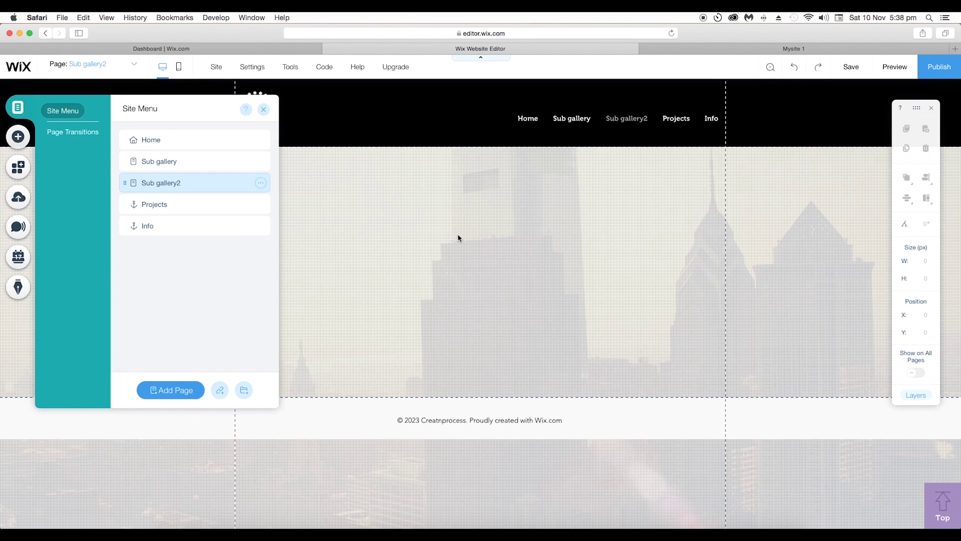
pyautogui.click(449, 284)
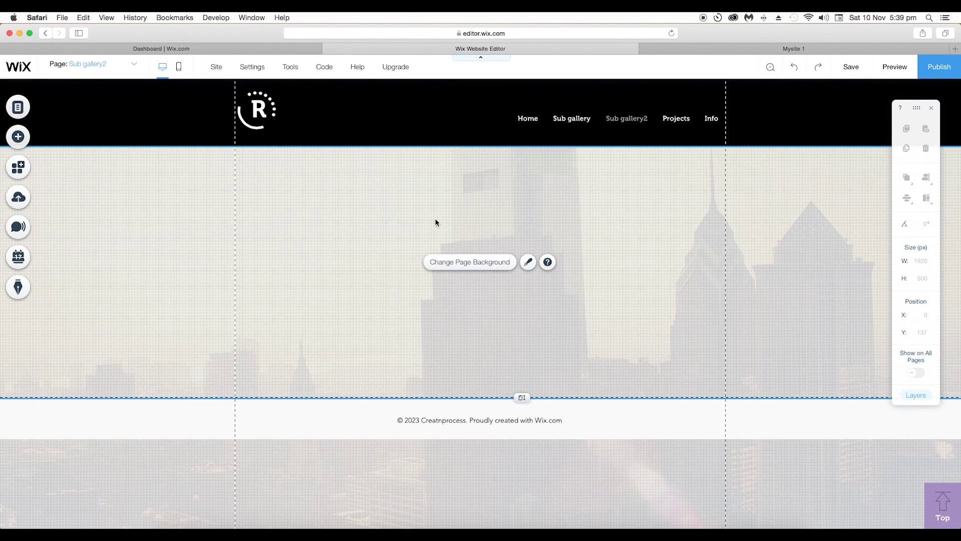
pyautogui.click(18, 136)
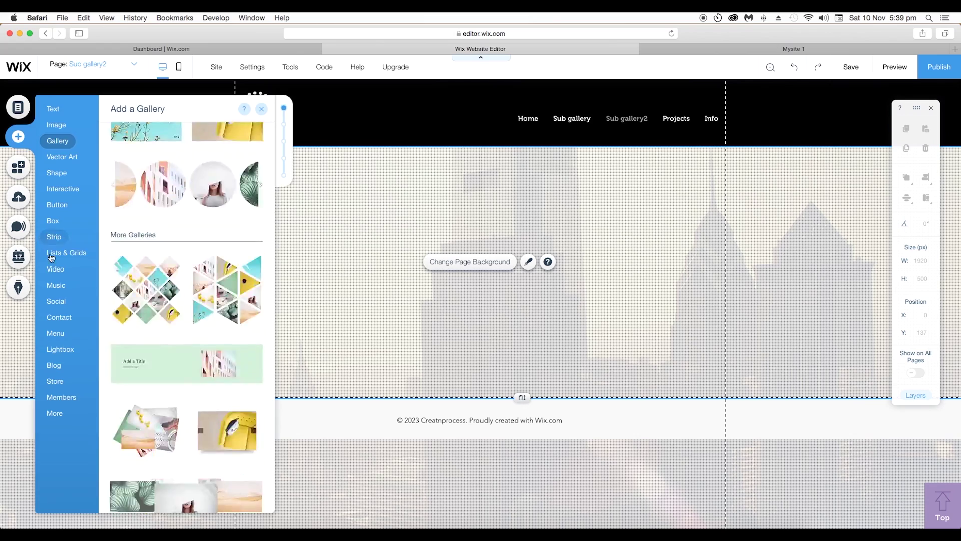
pyautogui.click(53, 237)
pyautogui.scroll(-3, 187, 360)
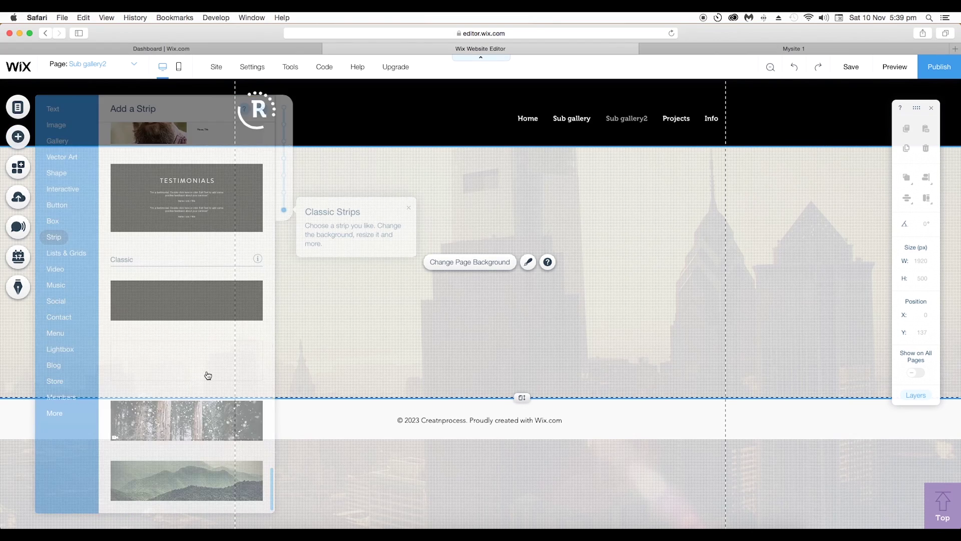
pyautogui.moveTo(208, 376); pyautogui.dragTo(239, 278)
pyautogui.click(19, 136)
pyautogui.click(57, 140)
# Add a Pro Gallery right below the header and stretch it with 5% side margins.
pyautogui.click(257, 249)
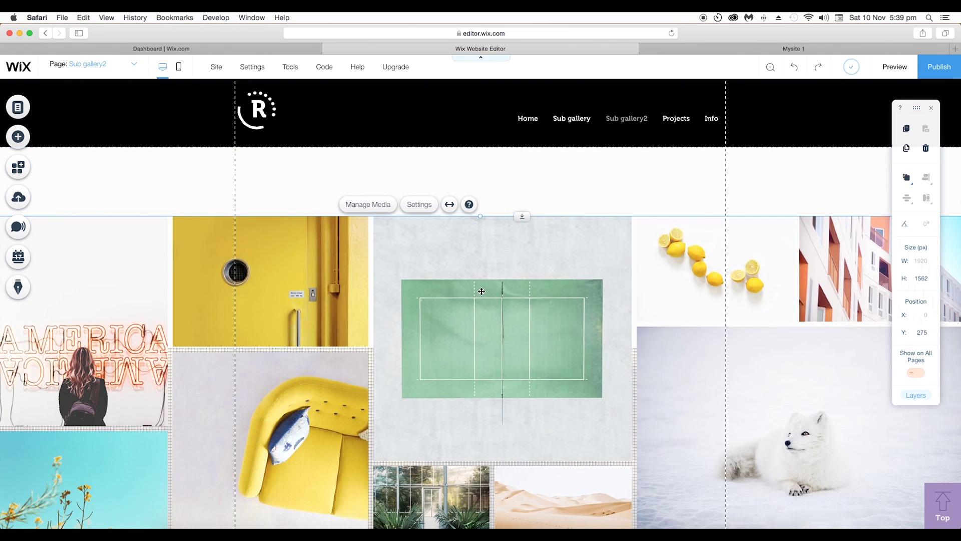
pyautogui.moveTo(509, 293); pyautogui.dragTo(513, 235)
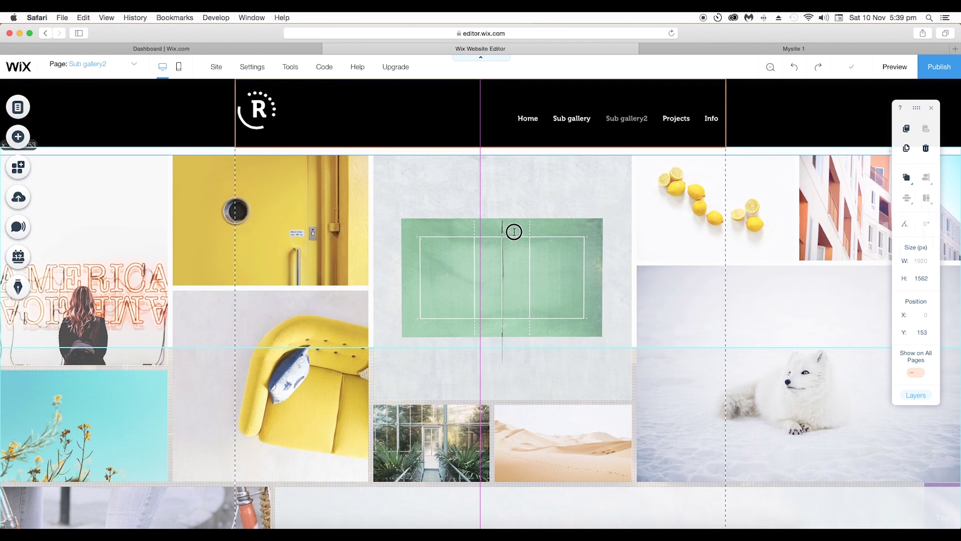
pyautogui.moveTo(512, 237); pyautogui.dragTo(513, 225)
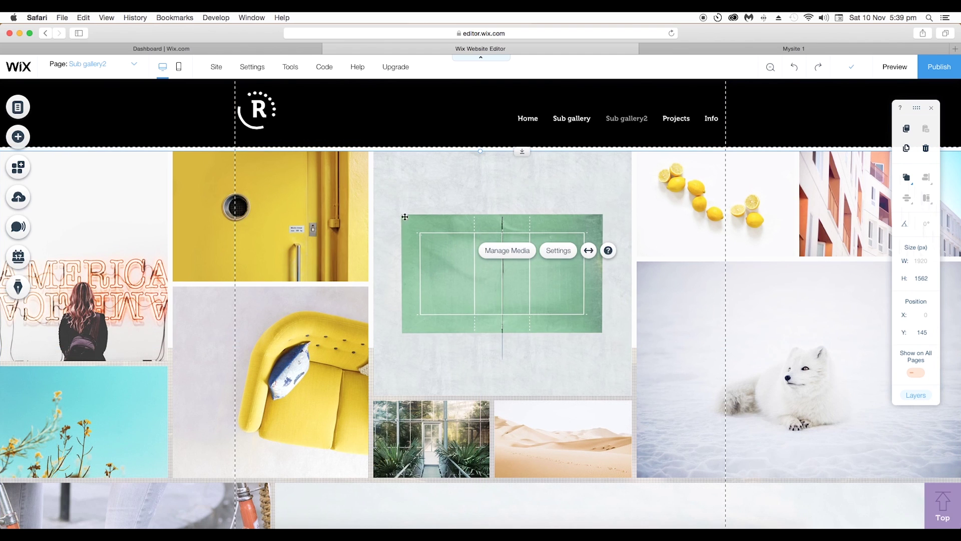
pyautogui.click(589, 250)
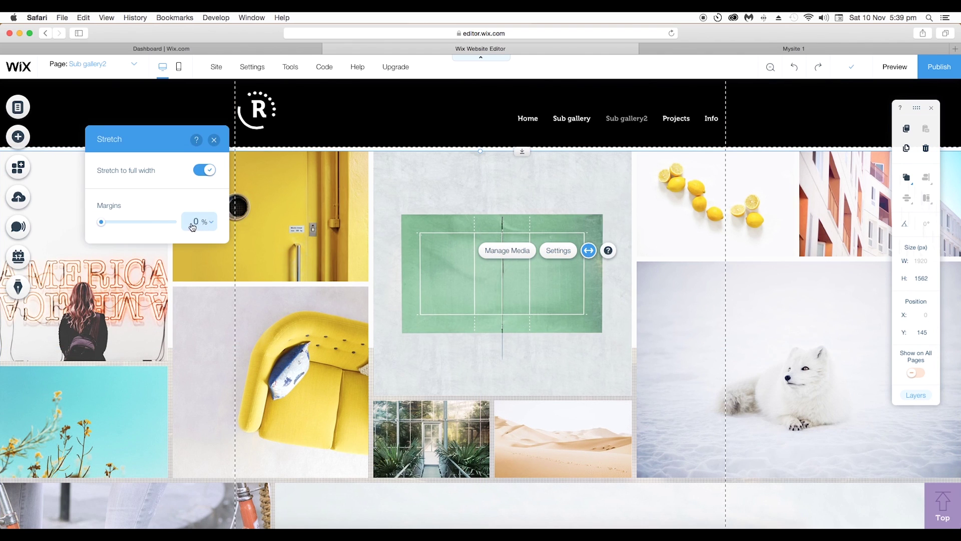
pyautogui.moveTo(191, 223); pyautogui.dragTo(173, 223)
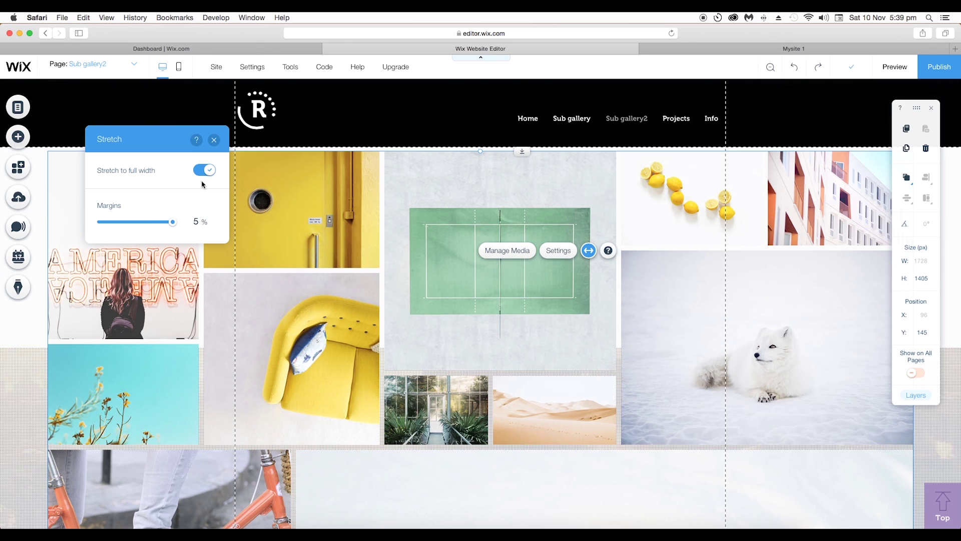
pyautogui.click(215, 141)
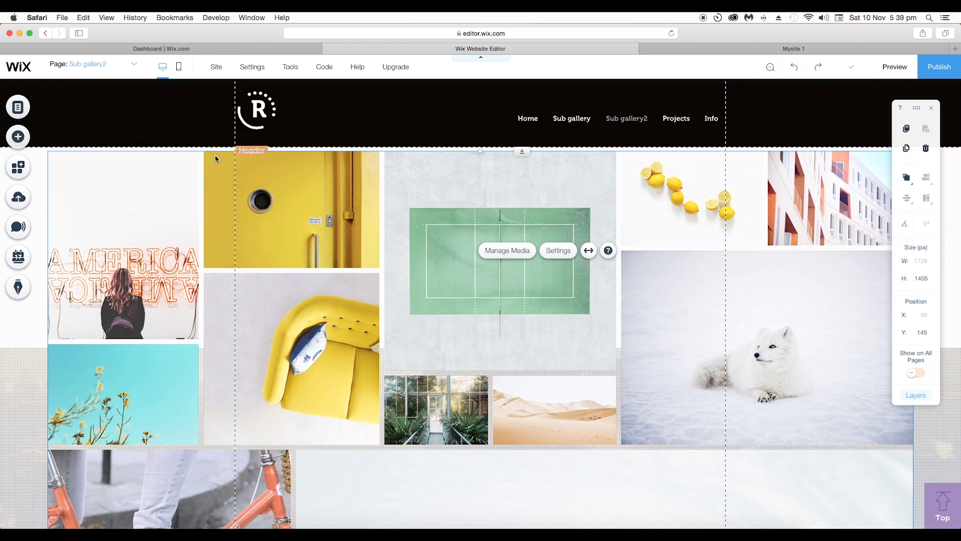
# Enlarge the strip, then set the gallery layout to grid after trying masonry.
pyautogui.click(32, 345)
pyautogui.scroll(-2, 32, 345)
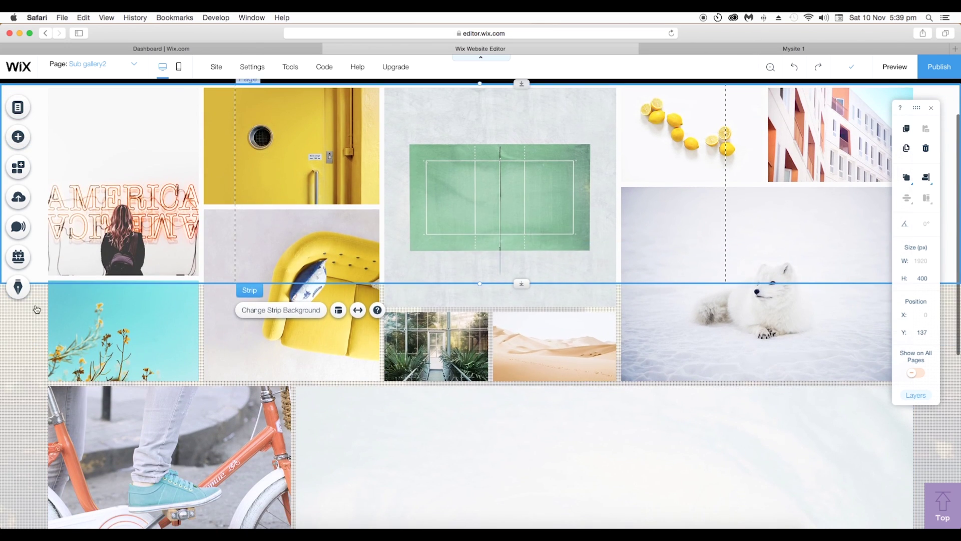
pyautogui.moveTo(41, 284); pyautogui.dragTo(41, 493)
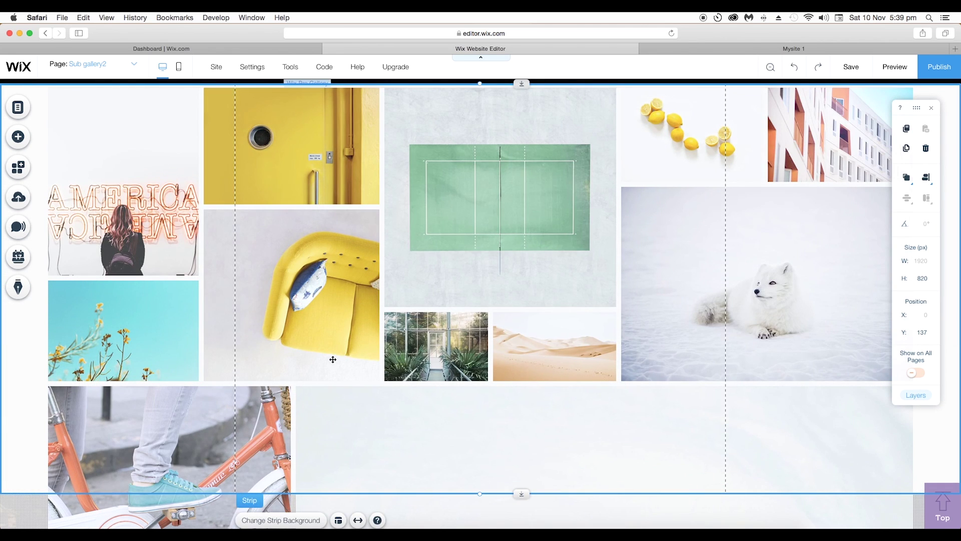
pyautogui.scroll(2, 331, 359)
pyautogui.click(331, 359)
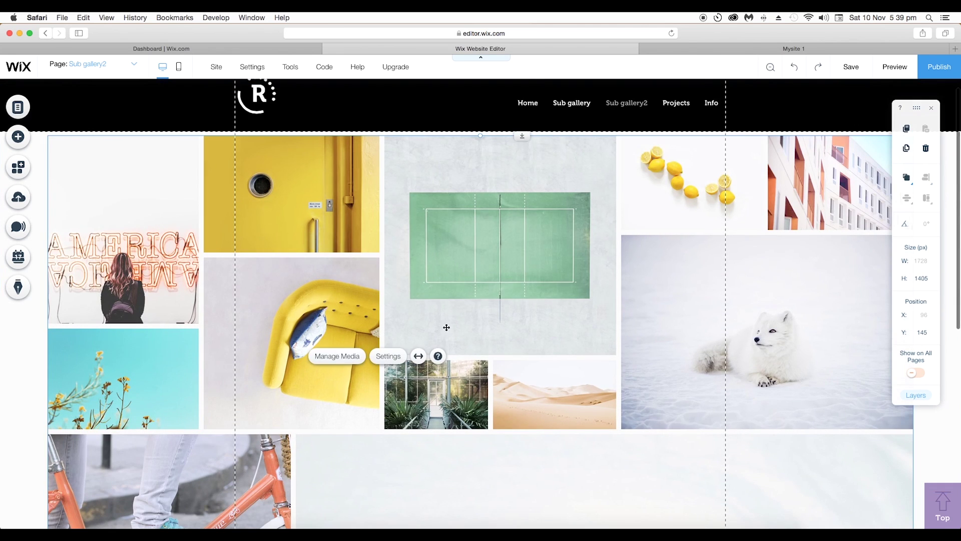
pyautogui.click(388, 355)
pyautogui.click(61, 172)
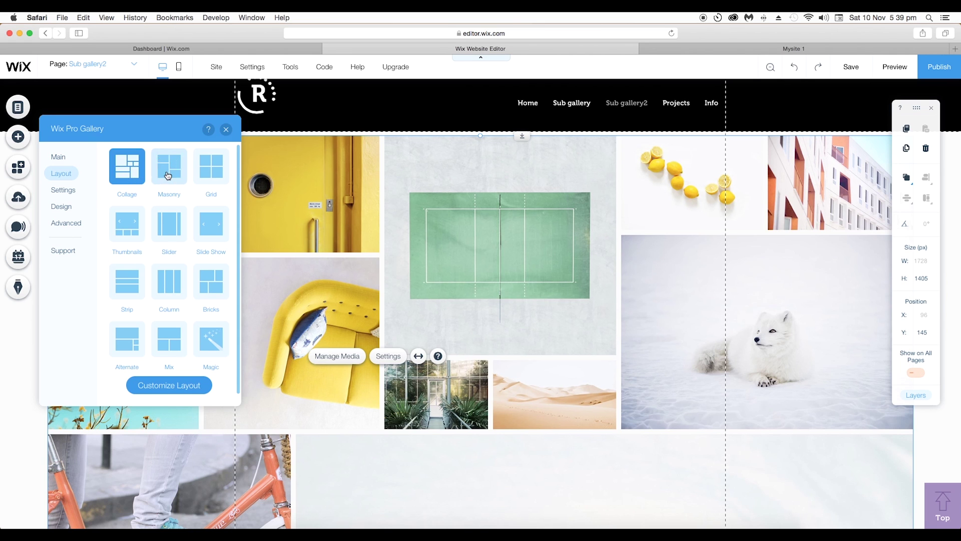
pyautogui.click(168, 175)
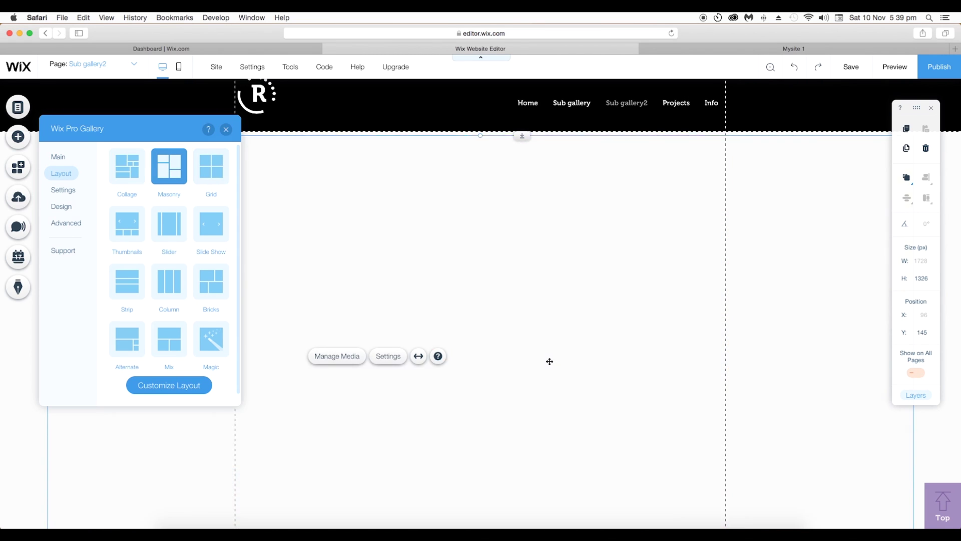
pyautogui.scroll(-5, 549, 361)
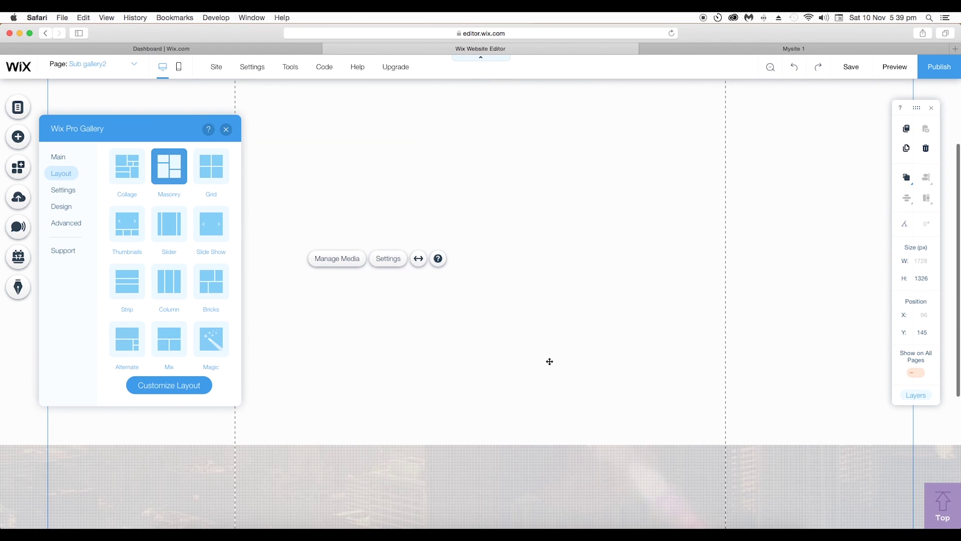
pyautogui.scroll(-5, 550, 362)
pyautogui.scroll(-3, 549, 361)
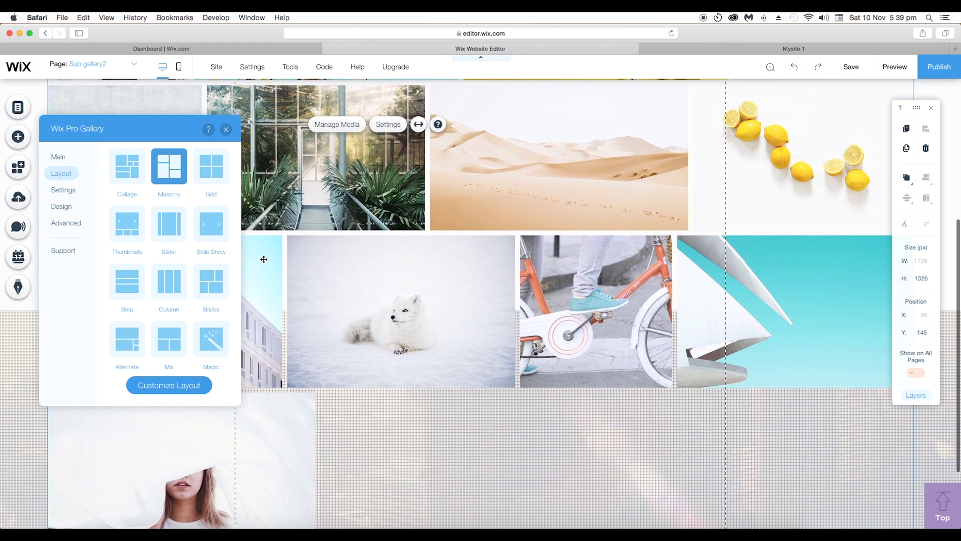
pyautogui.click(216, 175)
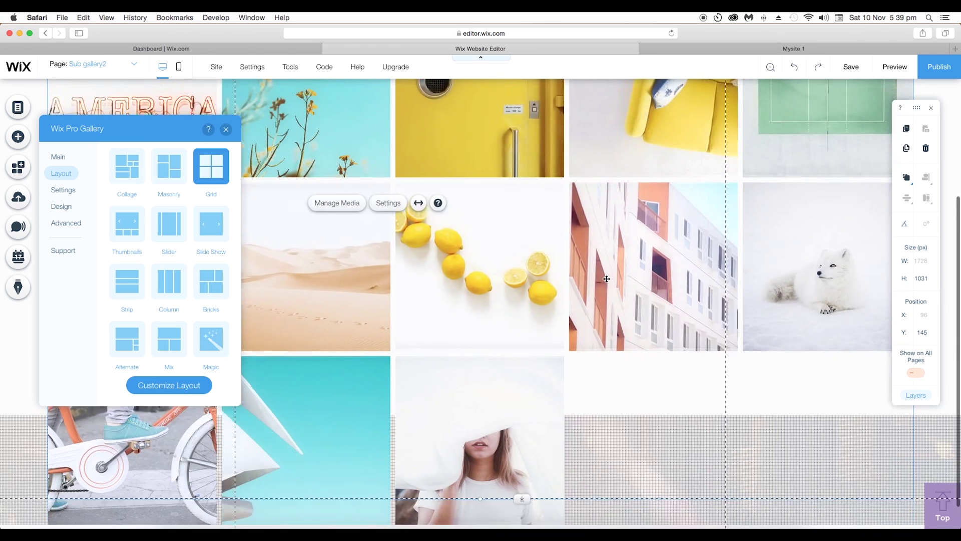
pyautogui.scroll(-2, 606, 278)
# Extend the strip so it covers the whole grid gallery.
pyautogui.click(35, 363)
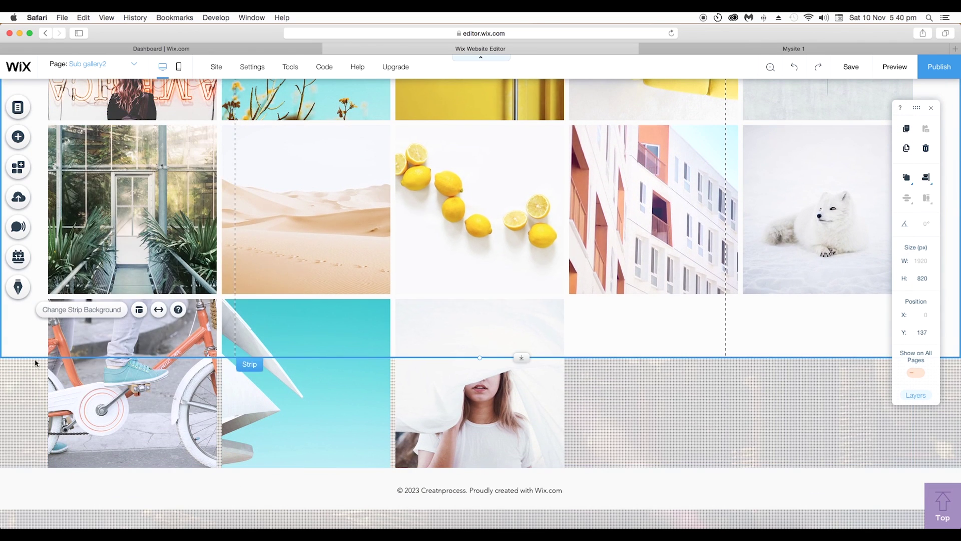
pyautogui.moveTo(37, 360); pyautogui.dragTo(37, 474)
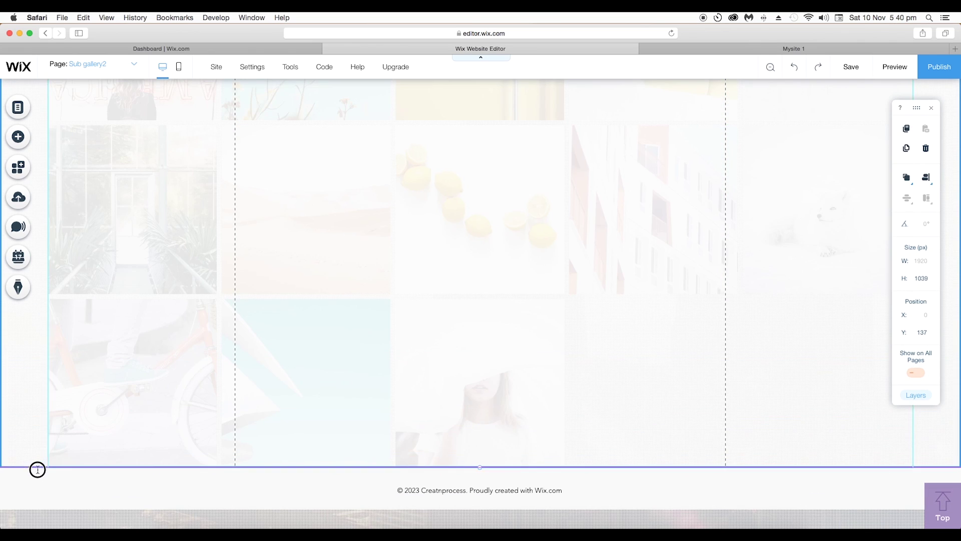
pyautogui.scroll(4, 556, 211)
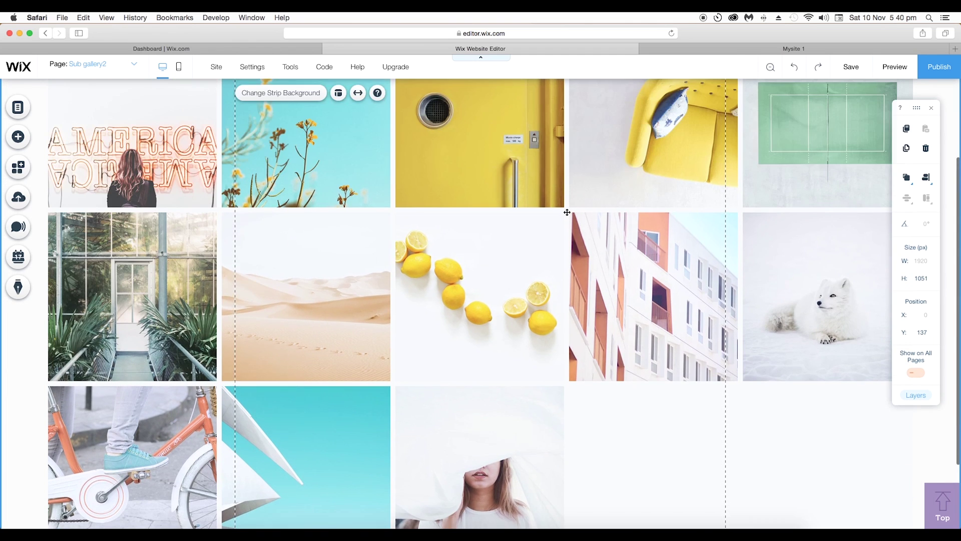
pyautogui.scroll(4, 568, 212)
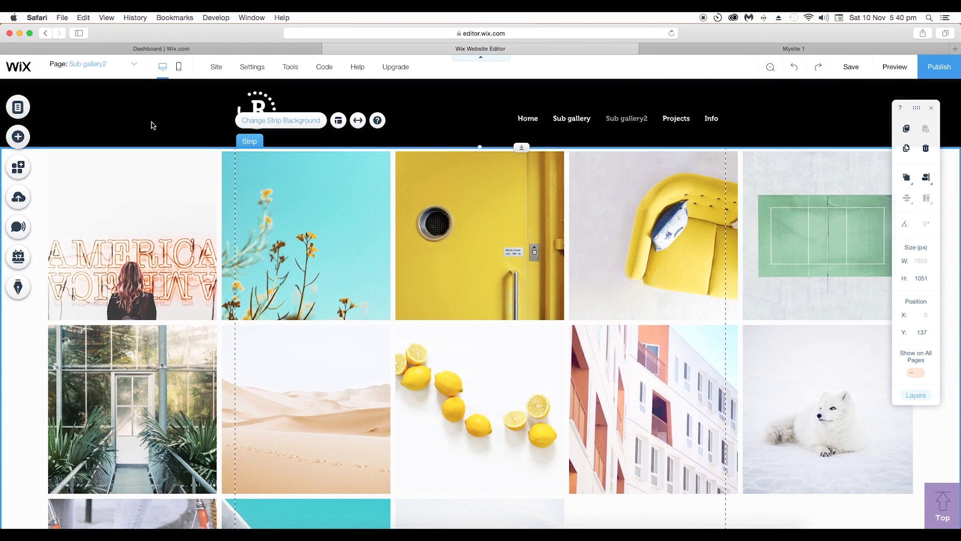
pyautogui.click(18, 108)
pyautogui.moveTo(159, 161)
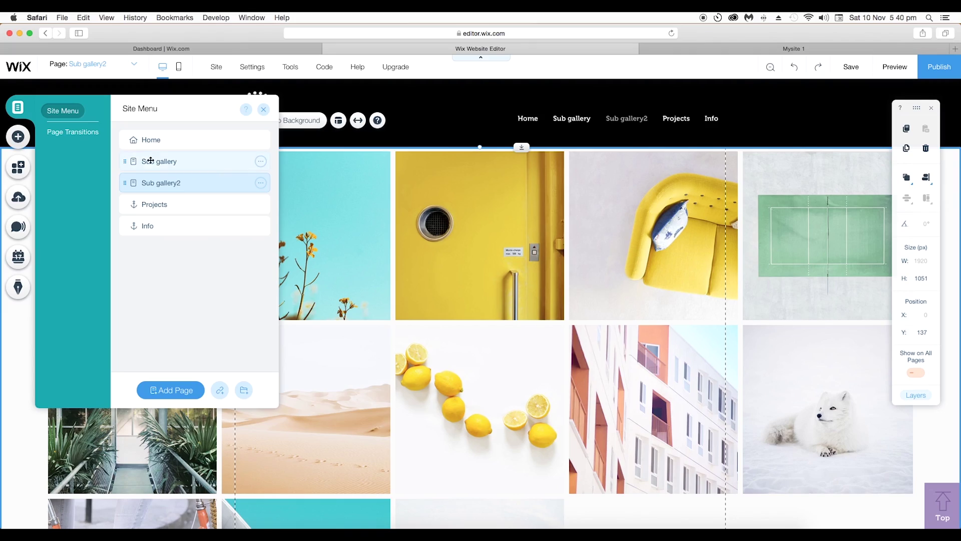
# Switch between the Sub gallery and Sub gallery2 pages in the page list.
pyautogui.click(149, 162)
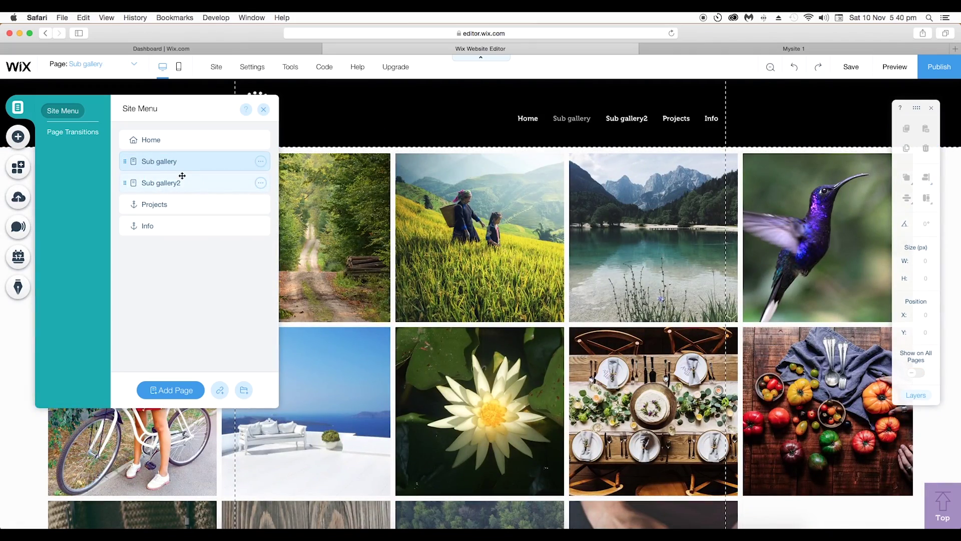
pyautogui.click(161, 182)
pyautogui.click(159, 162)
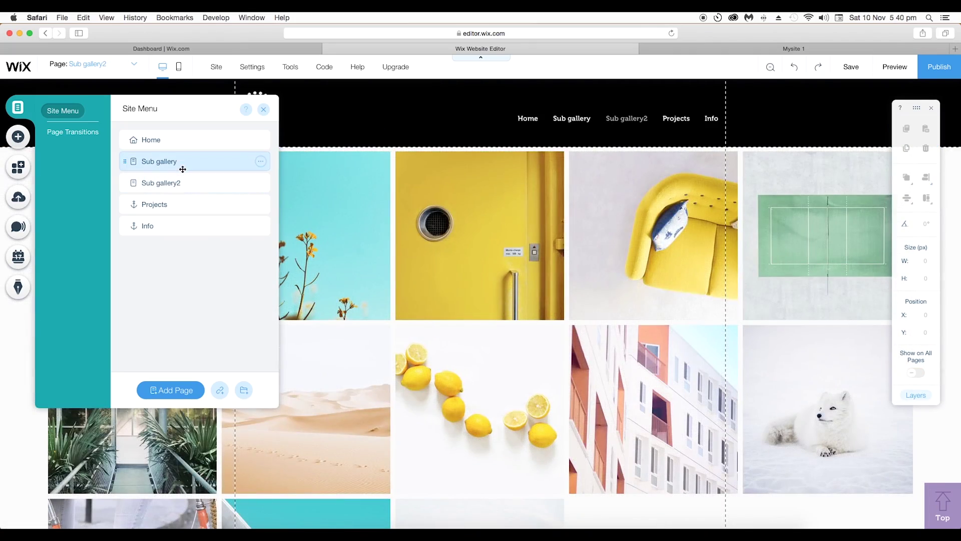
pyautogui.click(161, 182)
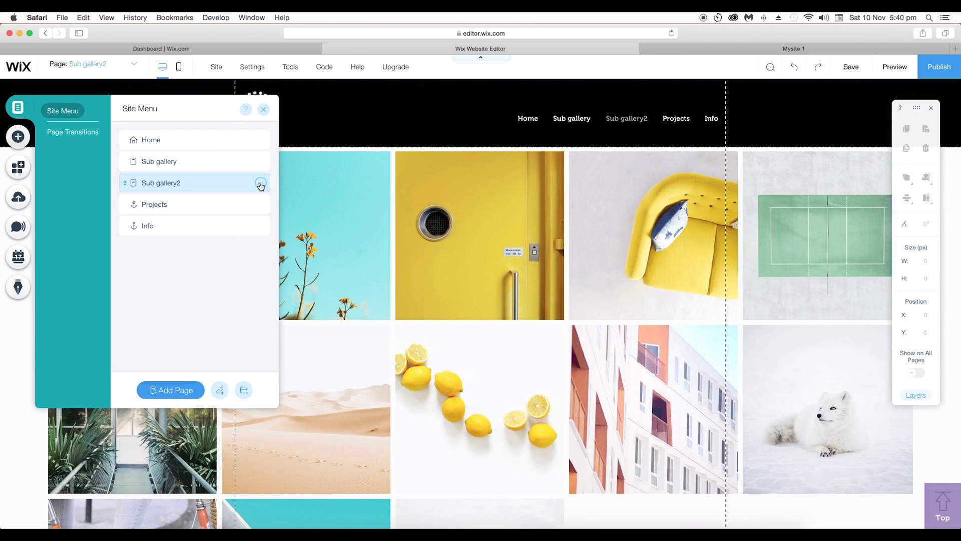
# Hide Sub gallery2 and Sub gallery from site navigation, then switch to Home.
pyautogui.click(260, 184)
pyautogui.click(297, 249)
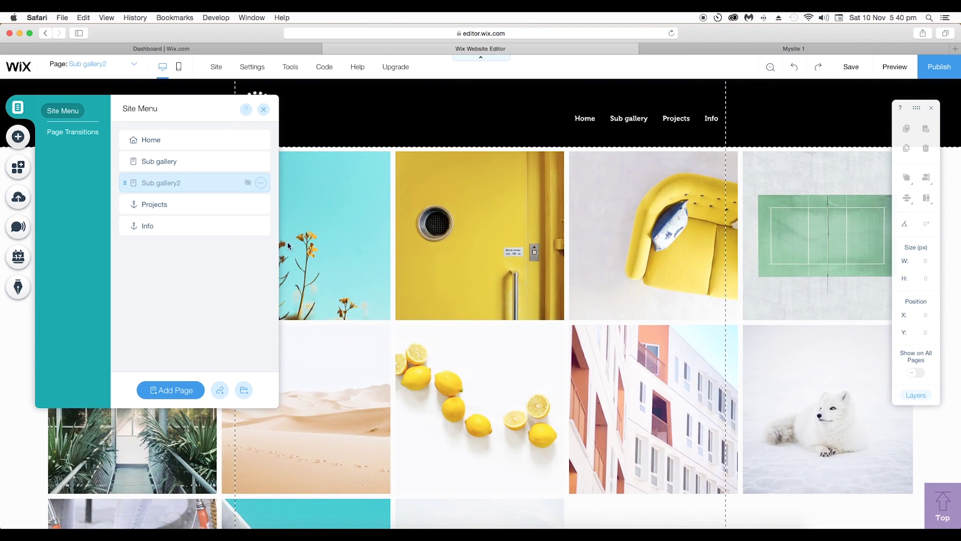
pyautogui.click(261, 161)
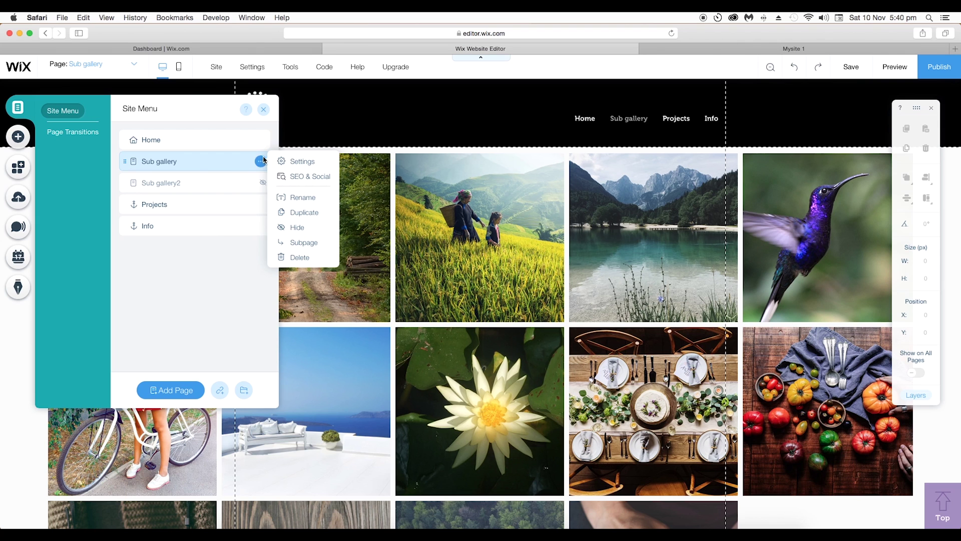
pyautogui.click(260, 161)
pyautogui.click(297, 227)
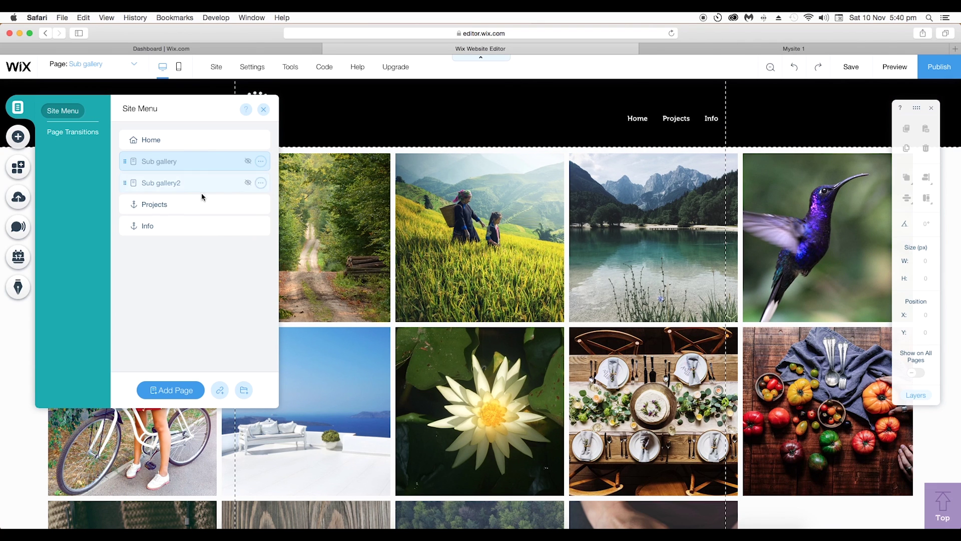
pyautogui.click(155, 206)
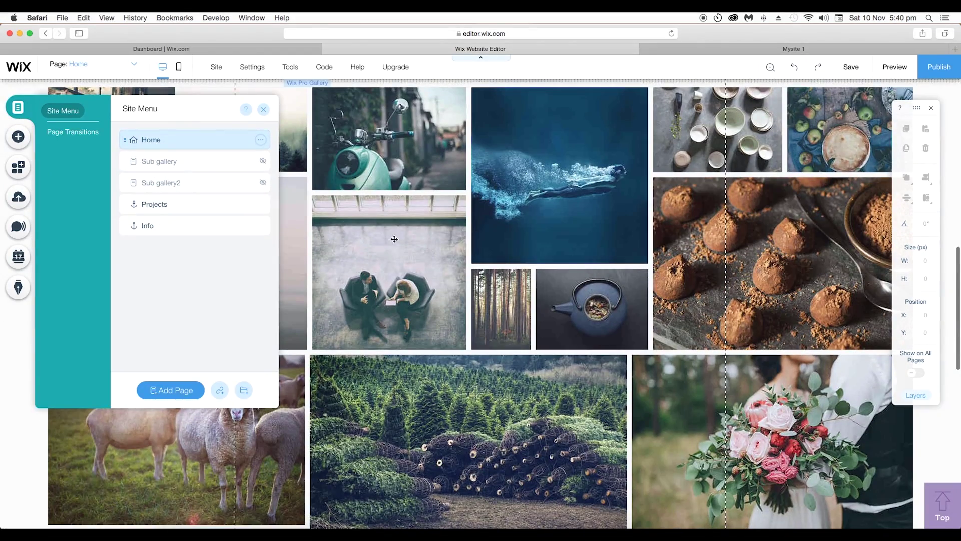
# Set the Home Pro Gallery's 'When clicking on an item' option to 'A link opens'.
pyautogui.click(559, 273)
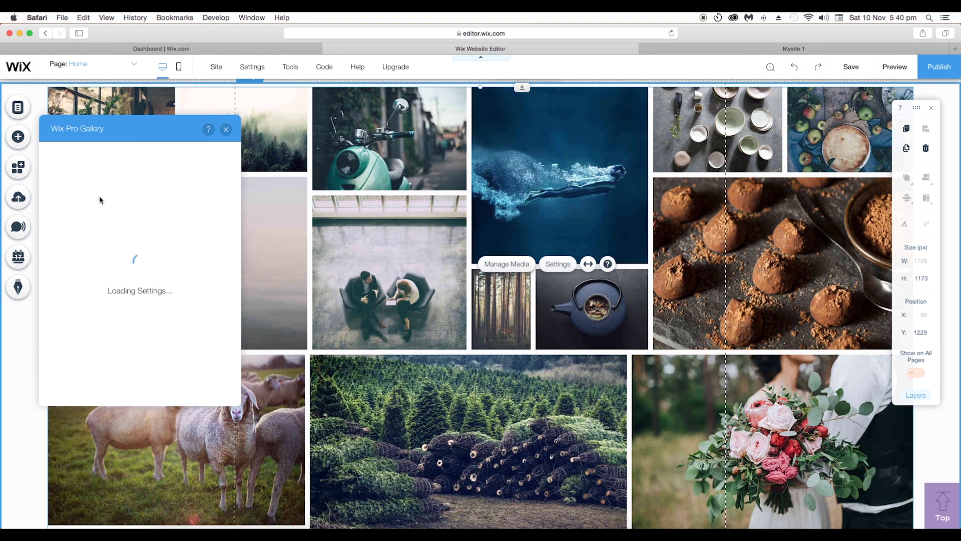
pyautogui.click(62, 192)
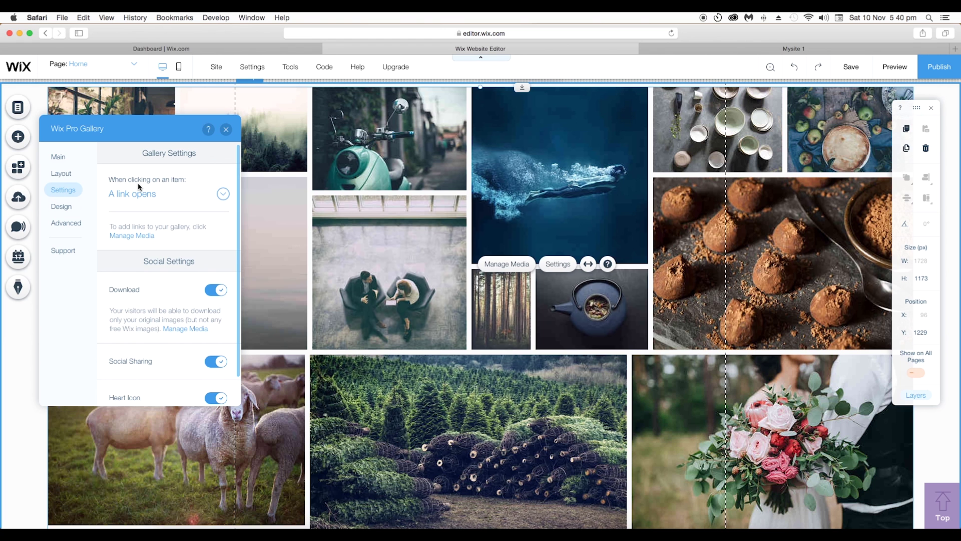
pyautogui.click(224, 195)
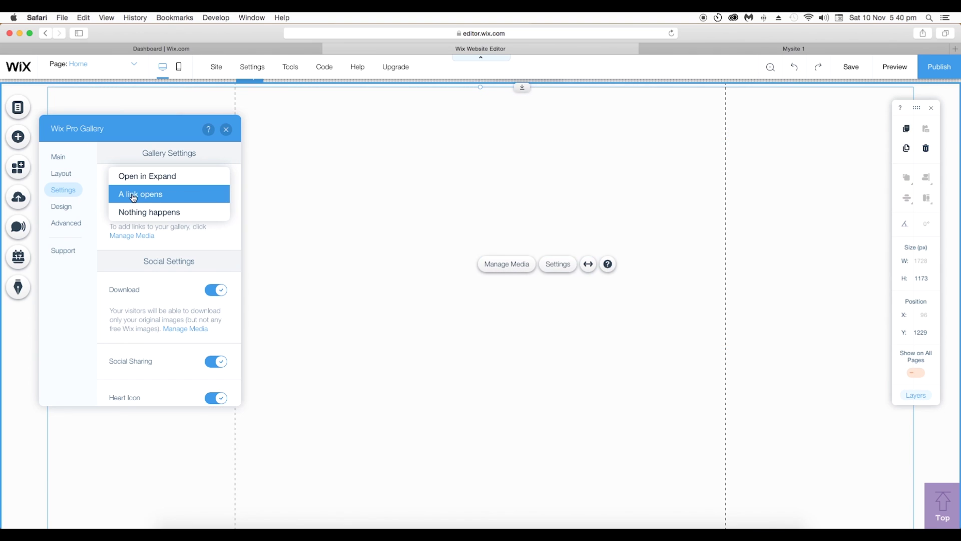
pyautogui.click(132, 197)
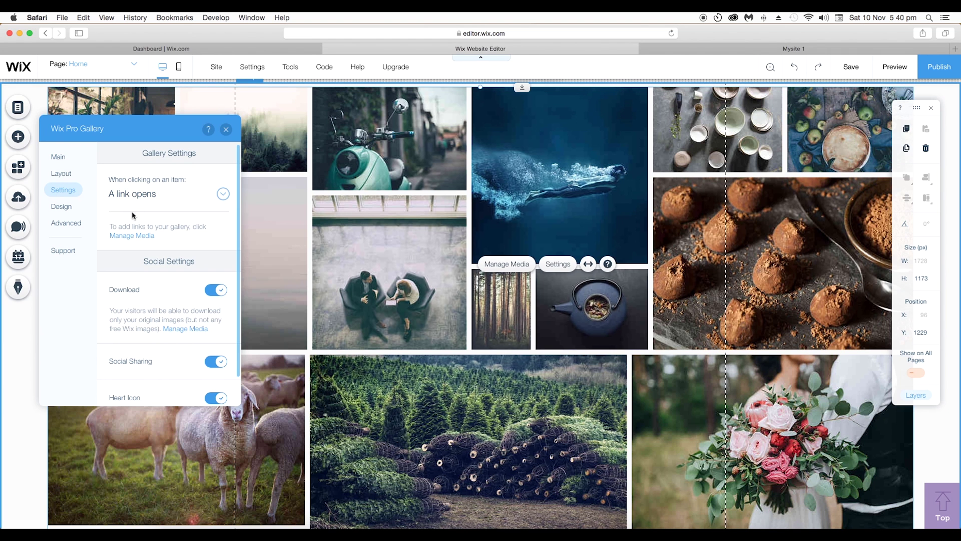
pyautogui.click(133, 236)
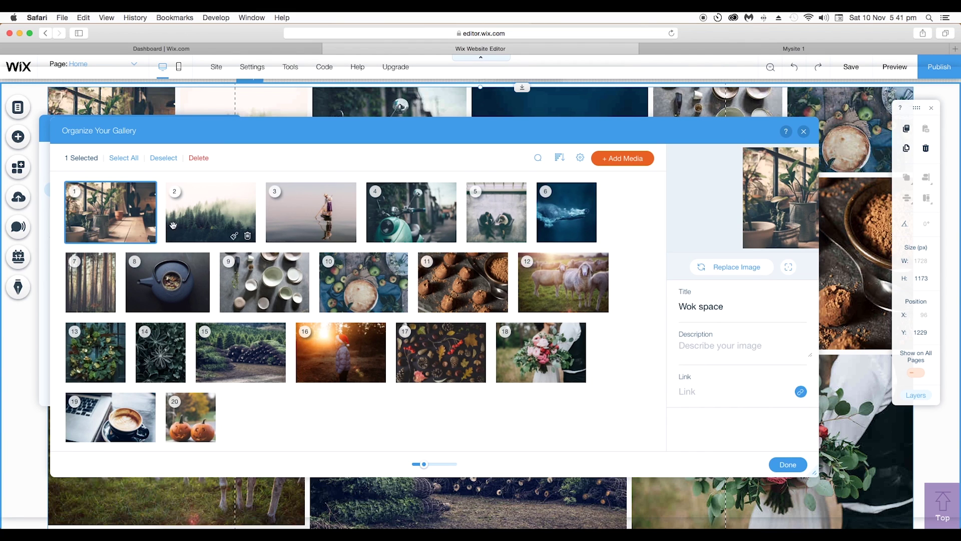
# Link the Green Valley image in the Home gallery to the Sub gallery page.
pyautogui.click(196, 214)
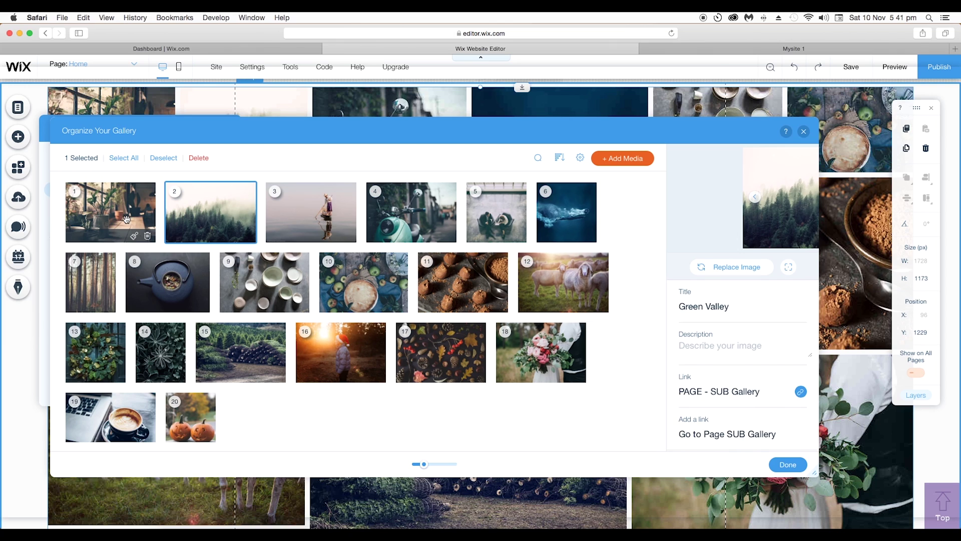
pyautogui.click(127, 217)
pyautogui.click(188, 214)
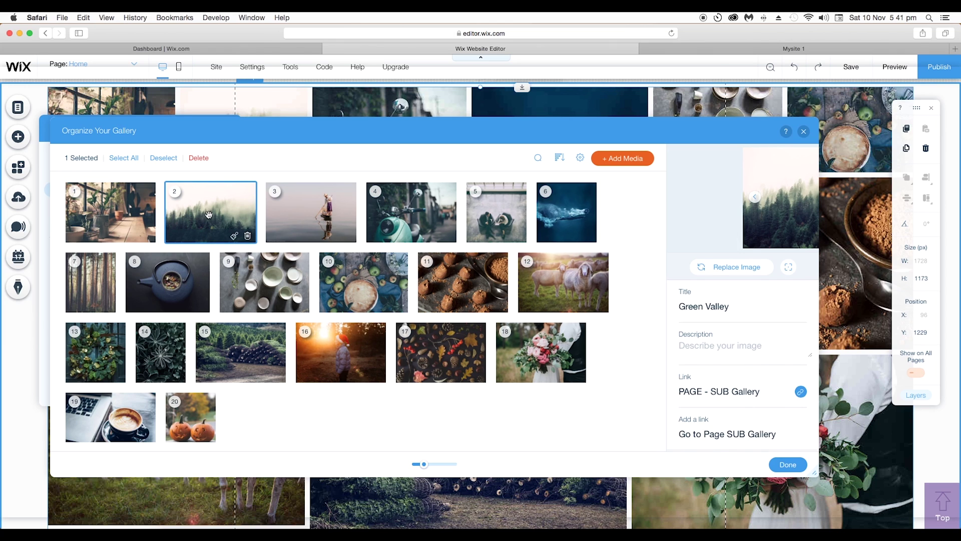
pyautogui.click(801, 393)
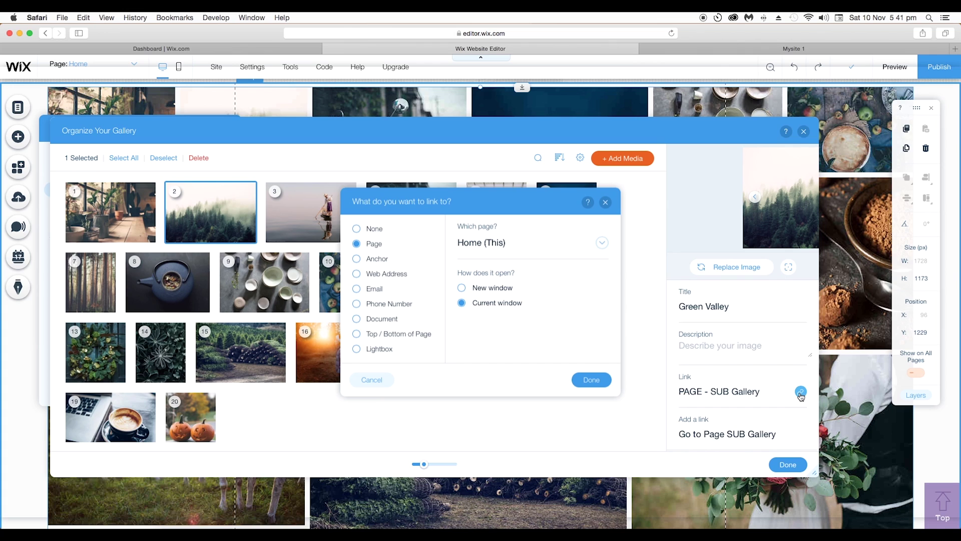
pyautogui.click(495, 248)
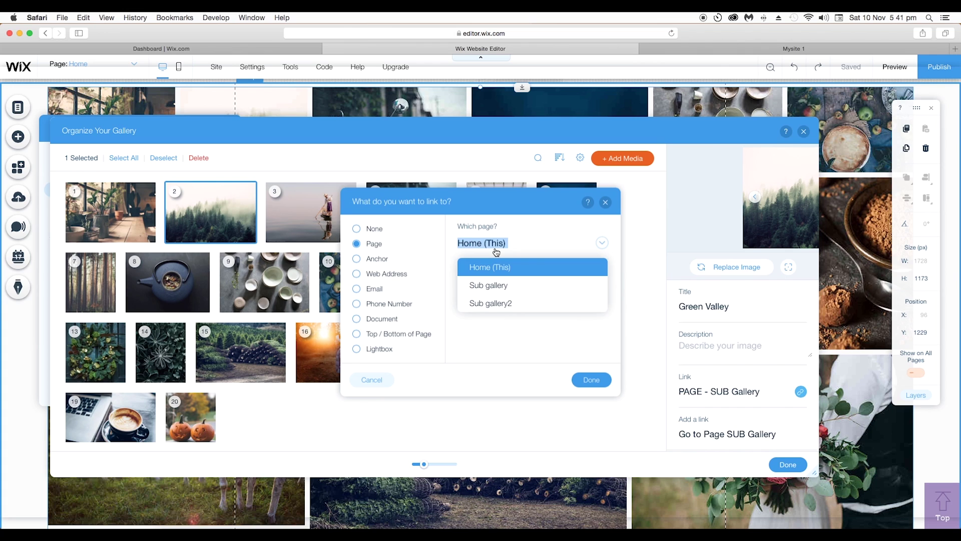
pyautogui.click(493, 286)
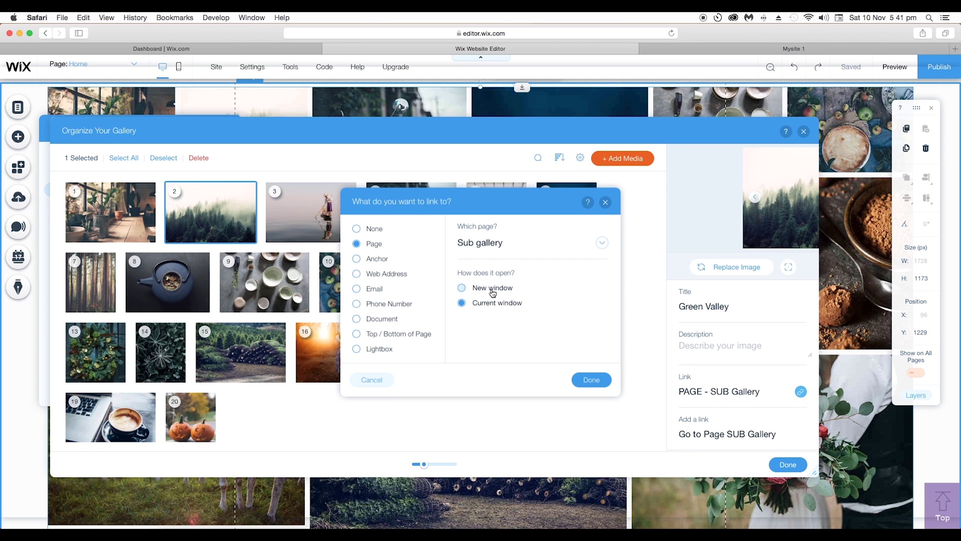
pyautogui.click(590, 381)
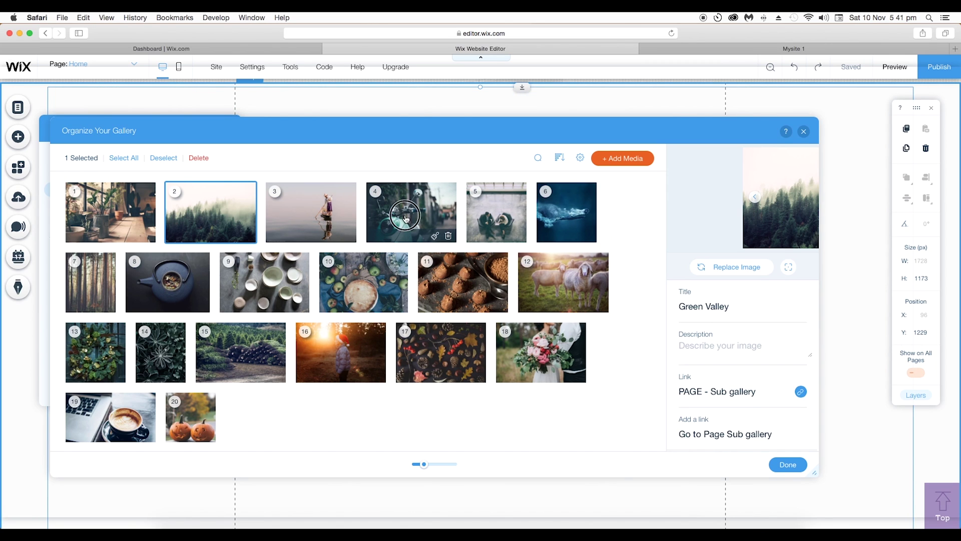
# Link the scooter image to the Sub gallery2 page and close the media organizer.
pyautogui.click(406, 217)
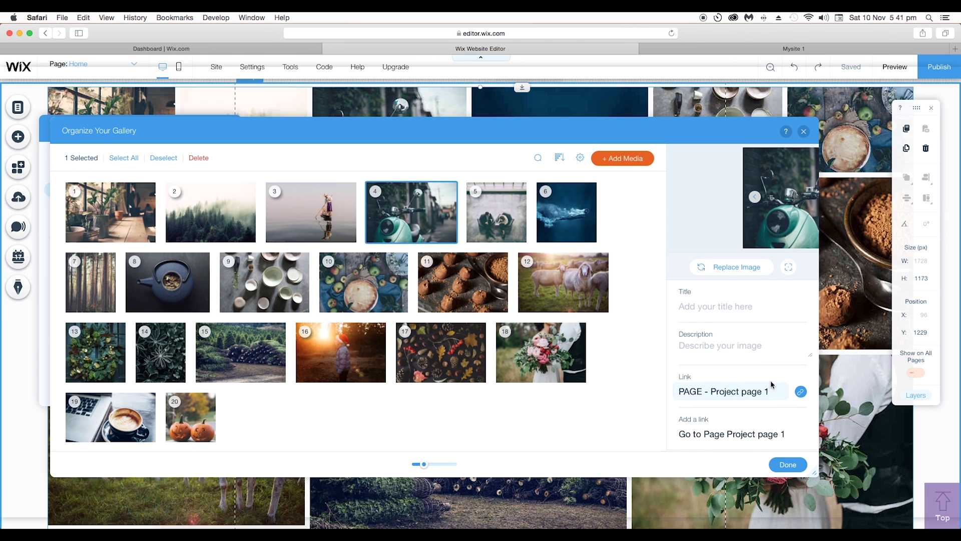
pyautogui.click(800, 391)
pyautogui.click(541, 244)
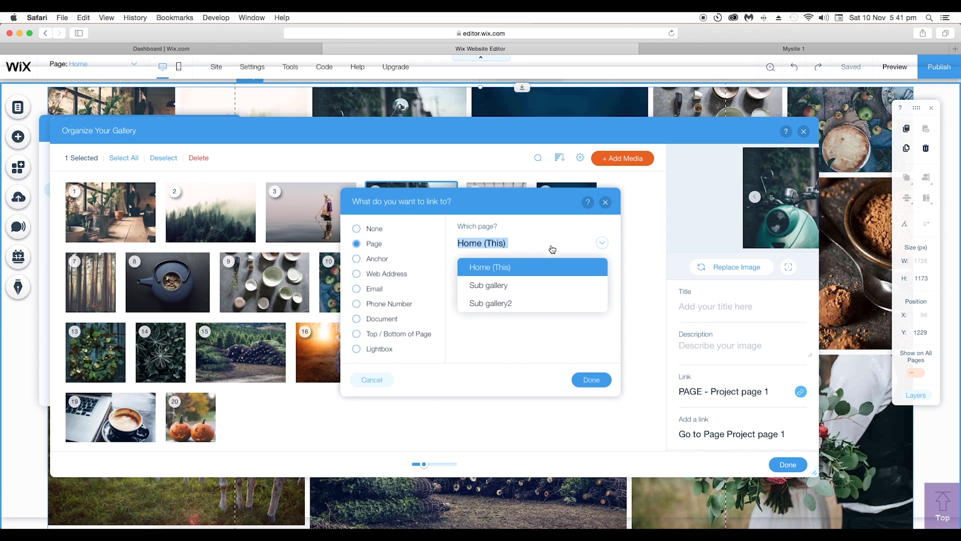
pyautogui.click(504, 304)
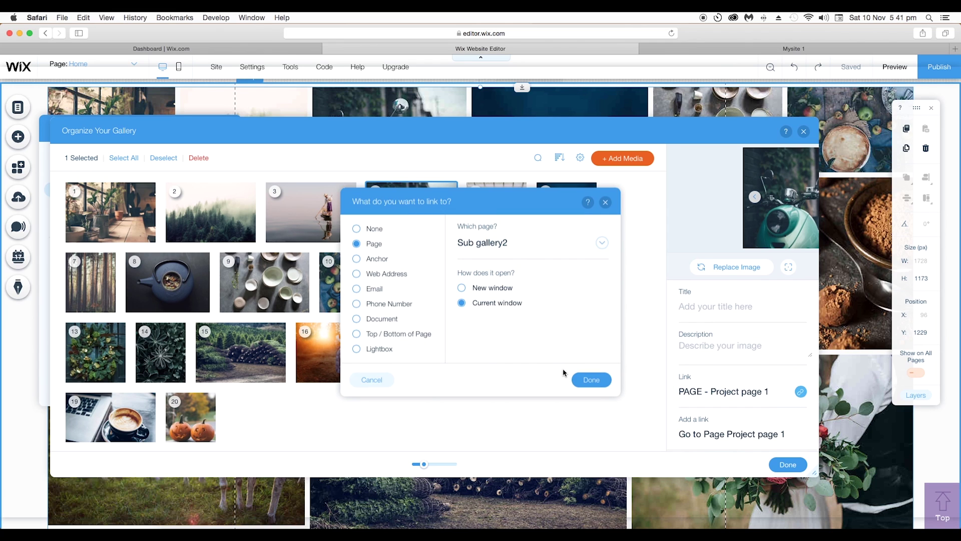
pyautogui.click(586, 381)
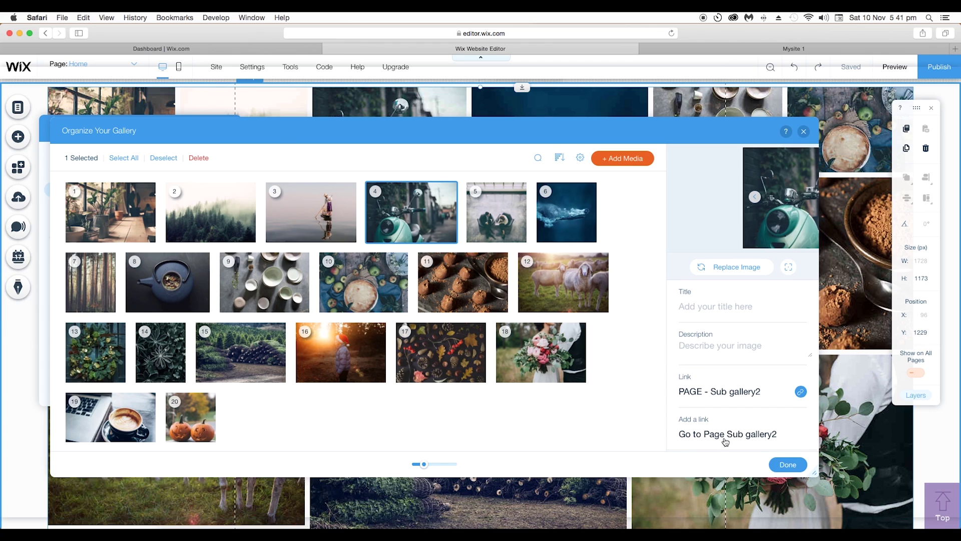
pyautogui.click(787, 464)
pyautogui.scroll(2, 525, 301)
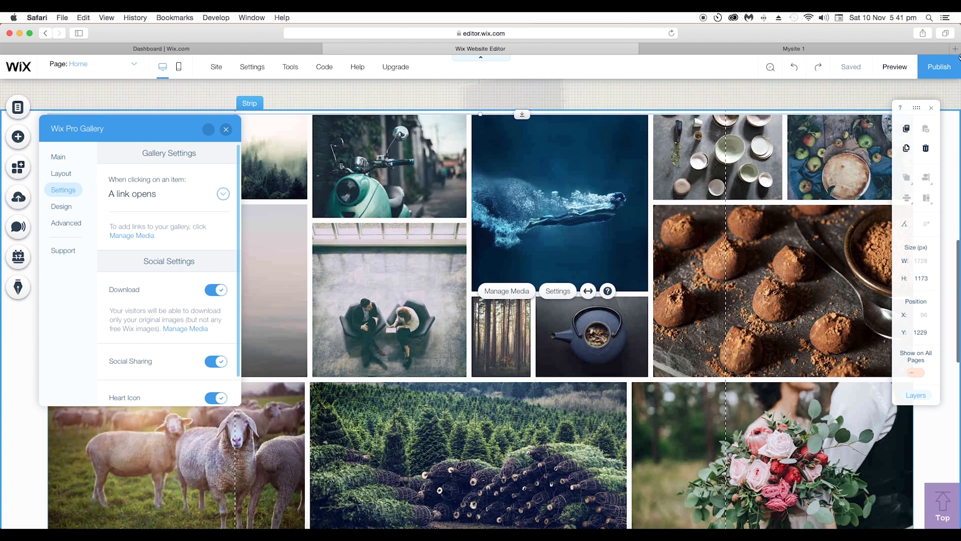
# In preview, check that the Green Valley and scooter images open Sub gallery and Sub gallery2.
pyautogui.click(894, 67)
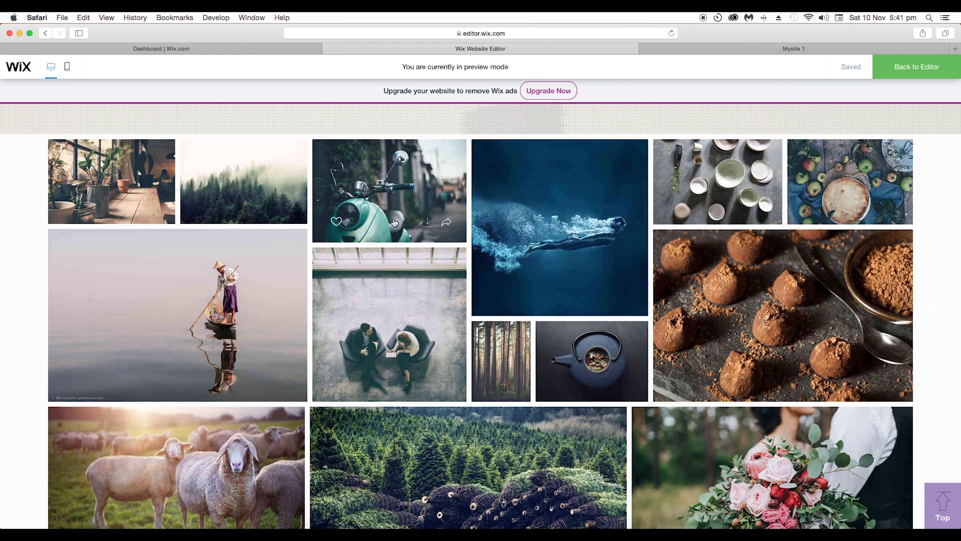
pyautogui.moveTo(243, 181)
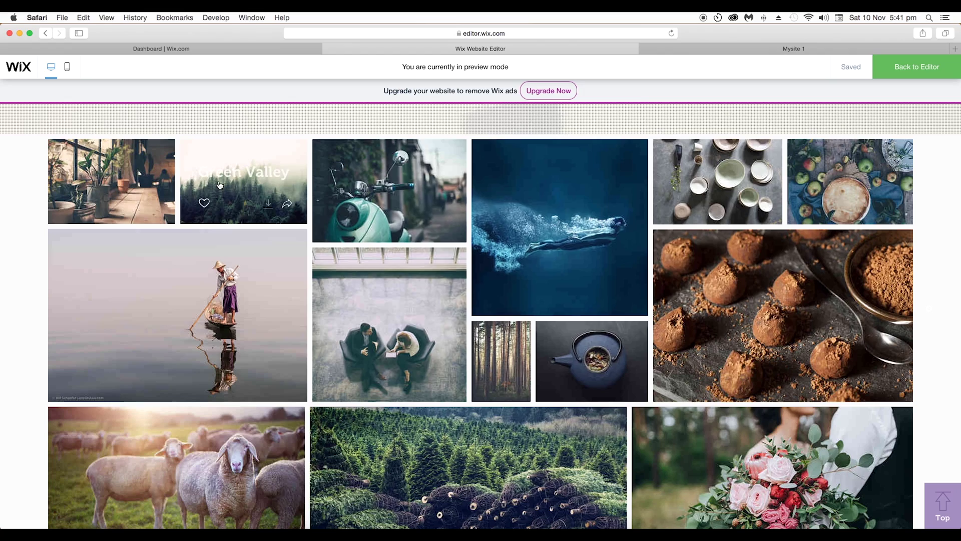
pyautogui.click(245, 175)
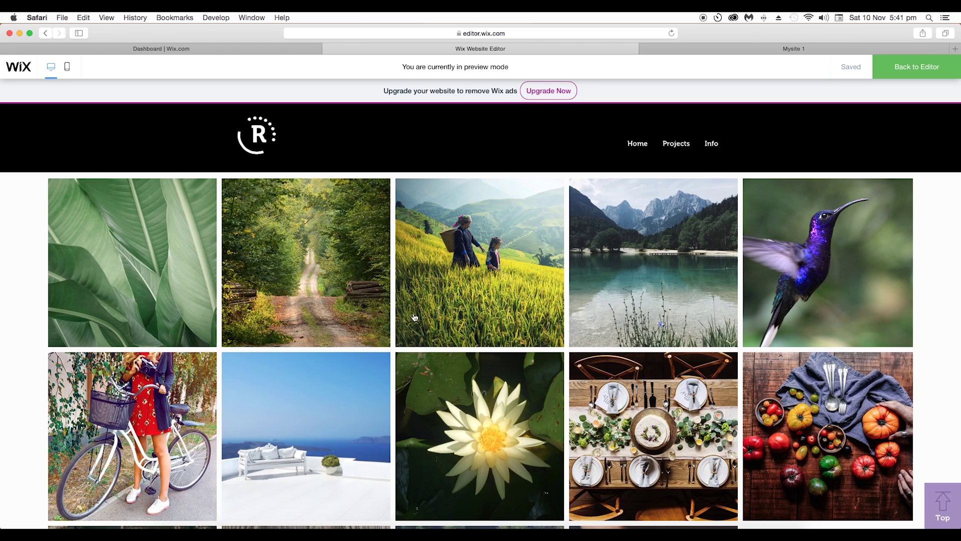
pyautogui.click(637, 143)
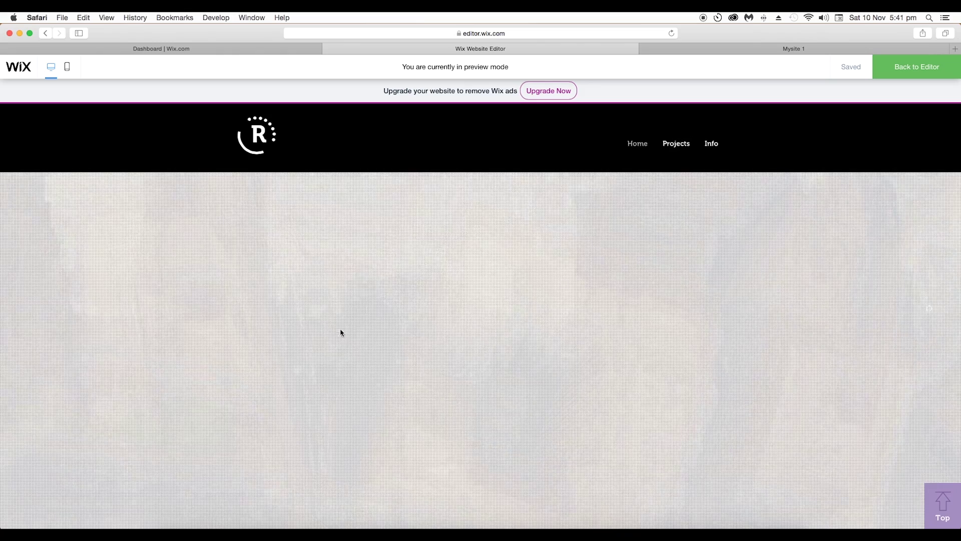
pyautogui.scroll(-5, 332, 335)
pyautogui.click(411, 398)
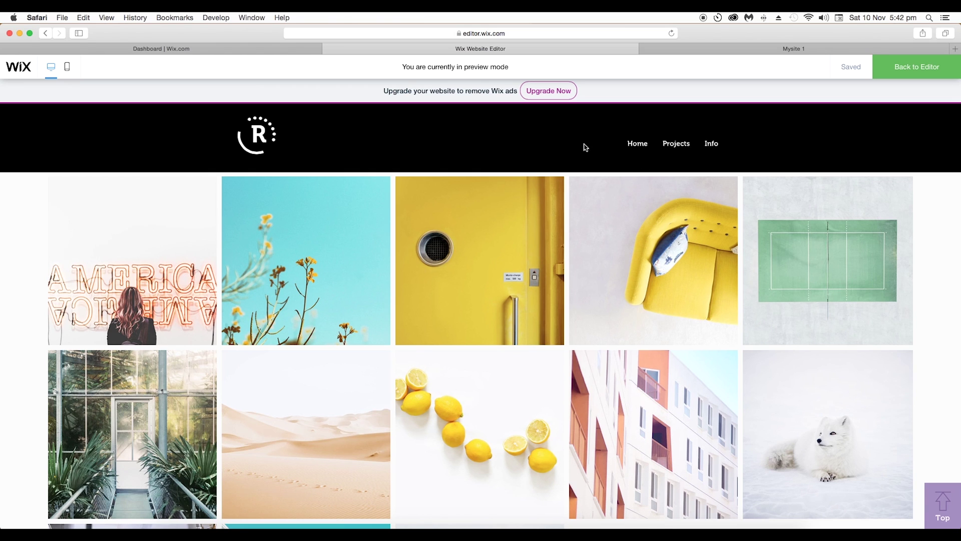
pyautogui.click(637, 142)
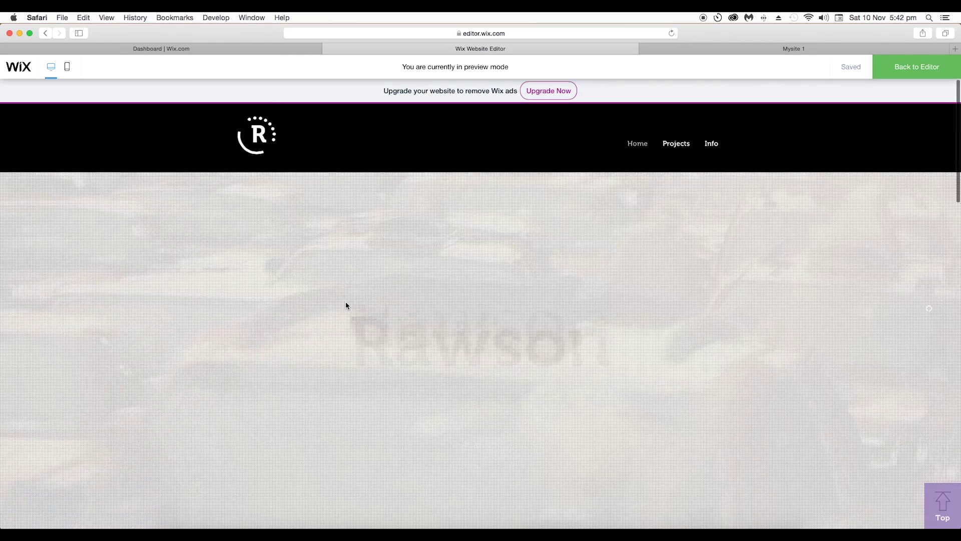
pyautogui.scroll(-5, 345, 301)
pyautogui.scroll(-5, 344, 307)
pyautogui.scroll(-5, 344, 307)
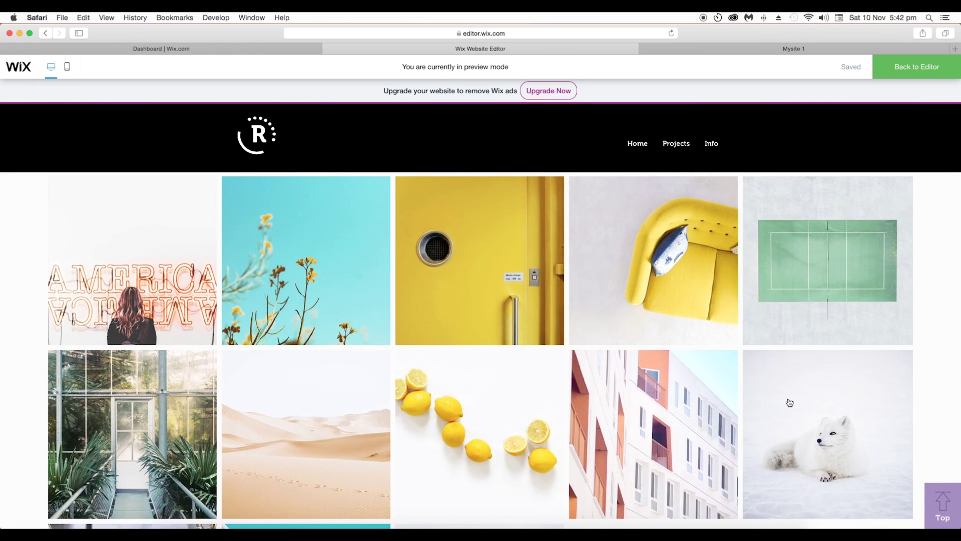
pyautogui.scroll(-1, 787, 404)
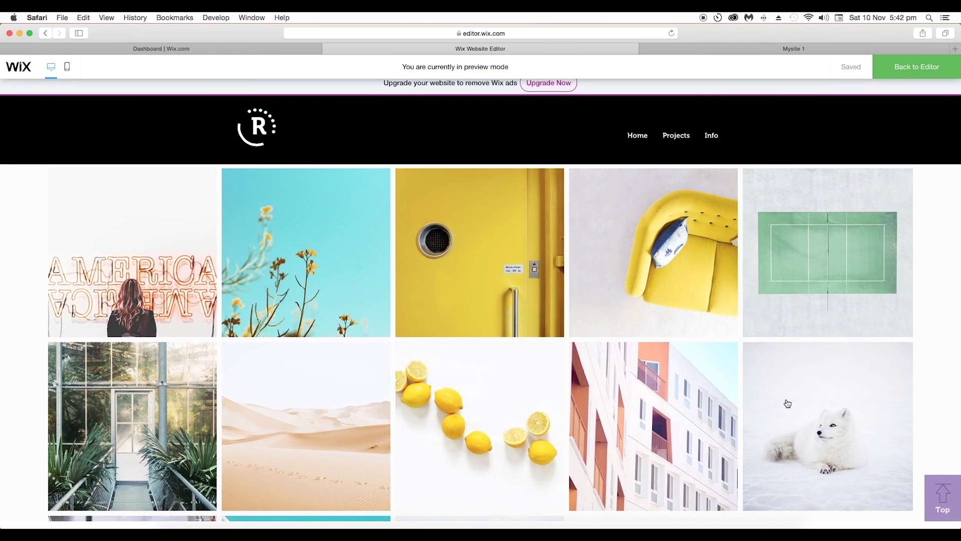
pyautogui.click(637, 135)
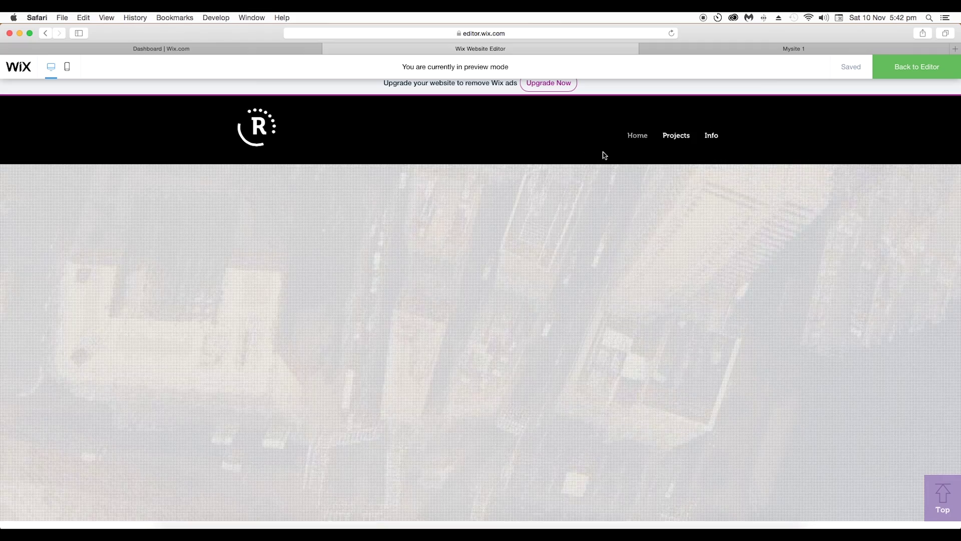
pyautogui.scroll(-5, 573, 381)
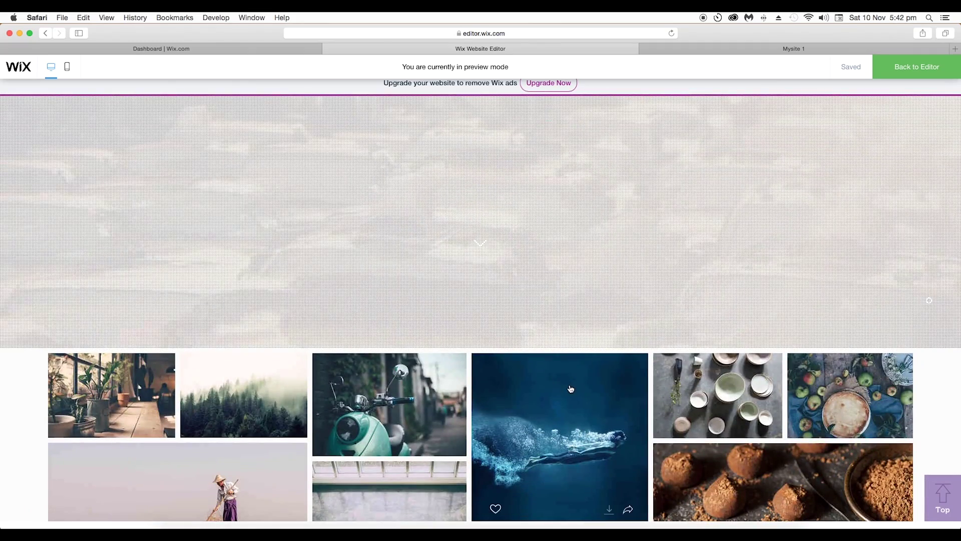
pyautogui.scroll(-5, 574, 386)
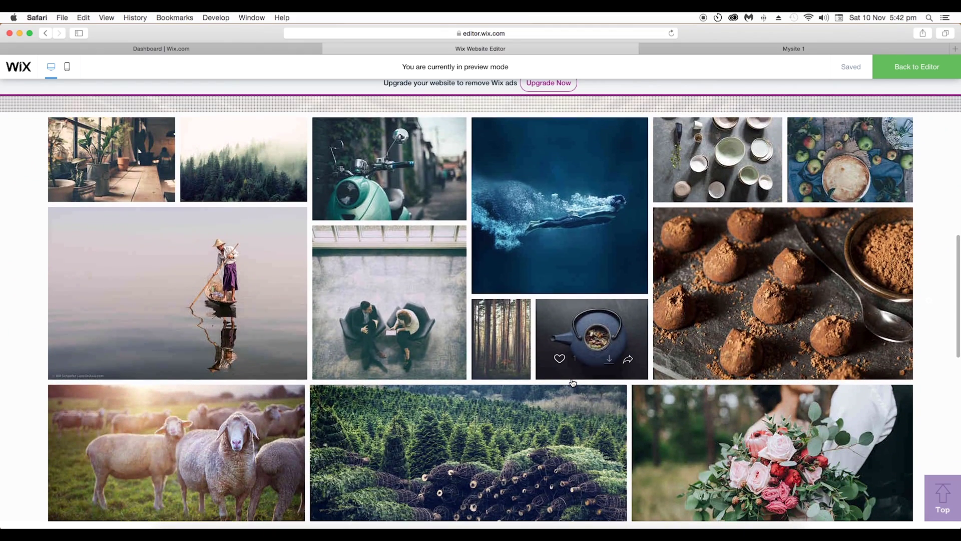